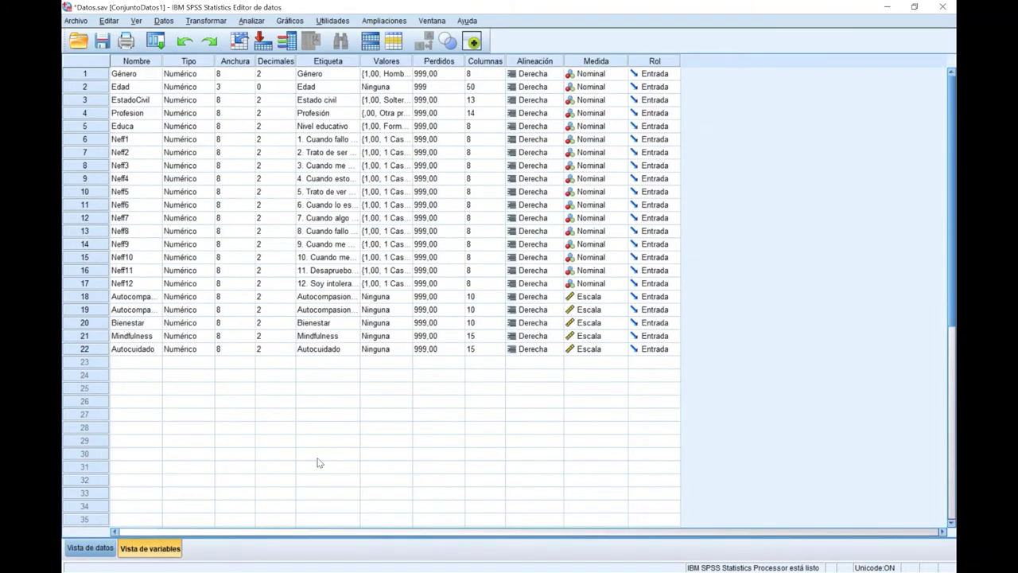
Step: Review the dataset's variables from Género and Edad through the Neff1–Neff12 items to Bienestar, Mindfulness and Autocuidado
click(96, 73)
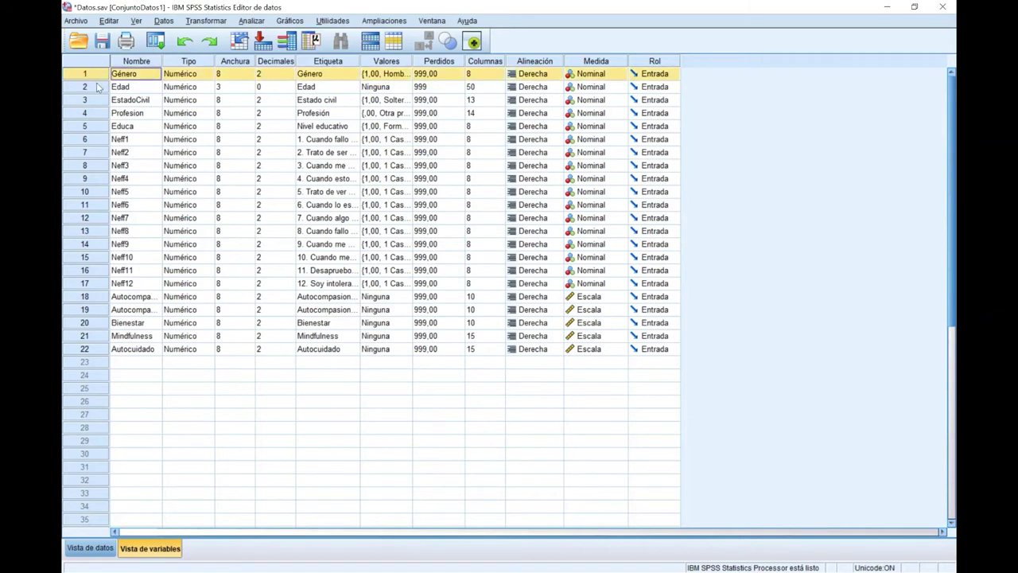
click(97, 86)
click(98, 101)
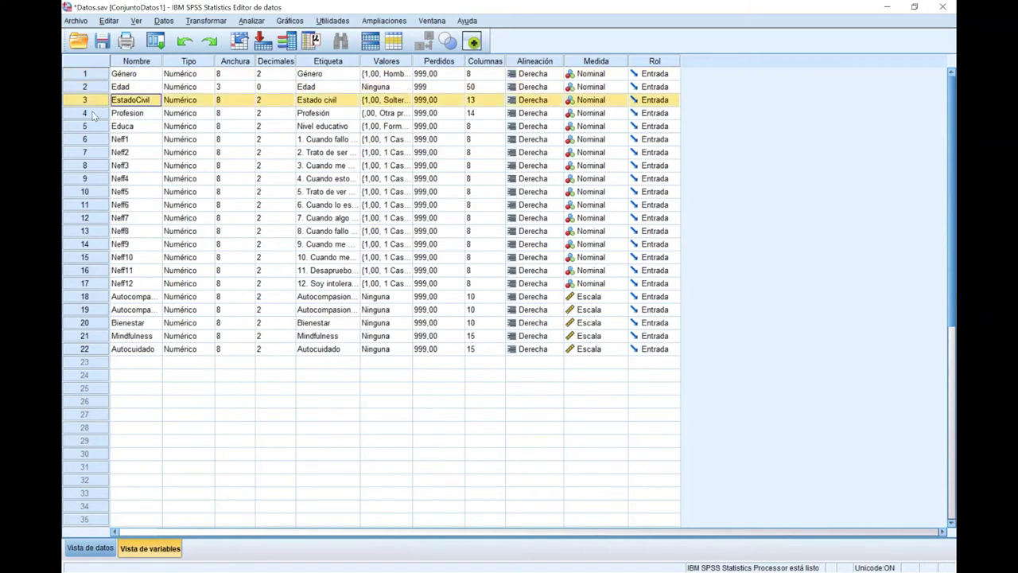
click(93, 116)
click(88, 131)
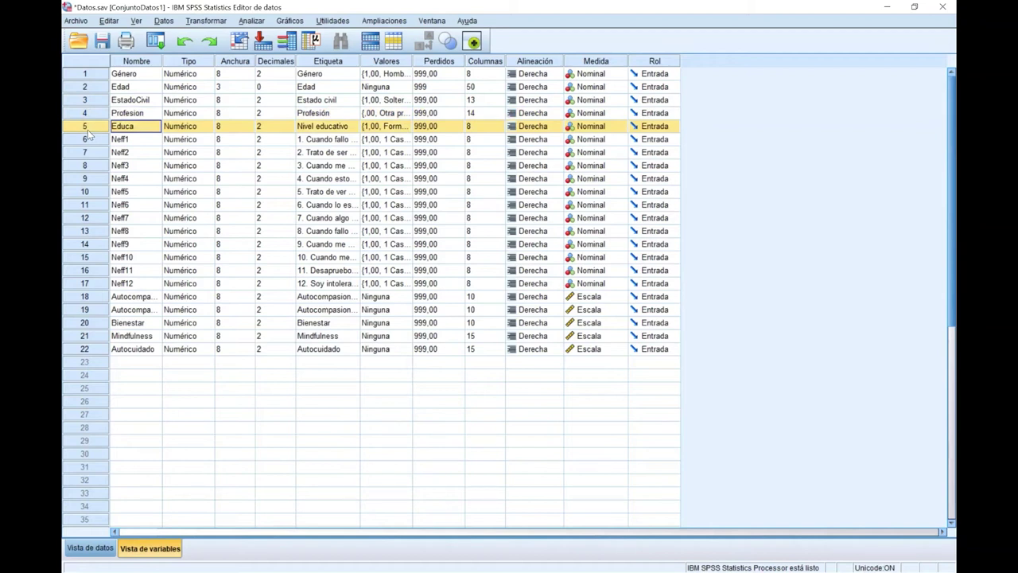
drag(85, 140, 85, 289)
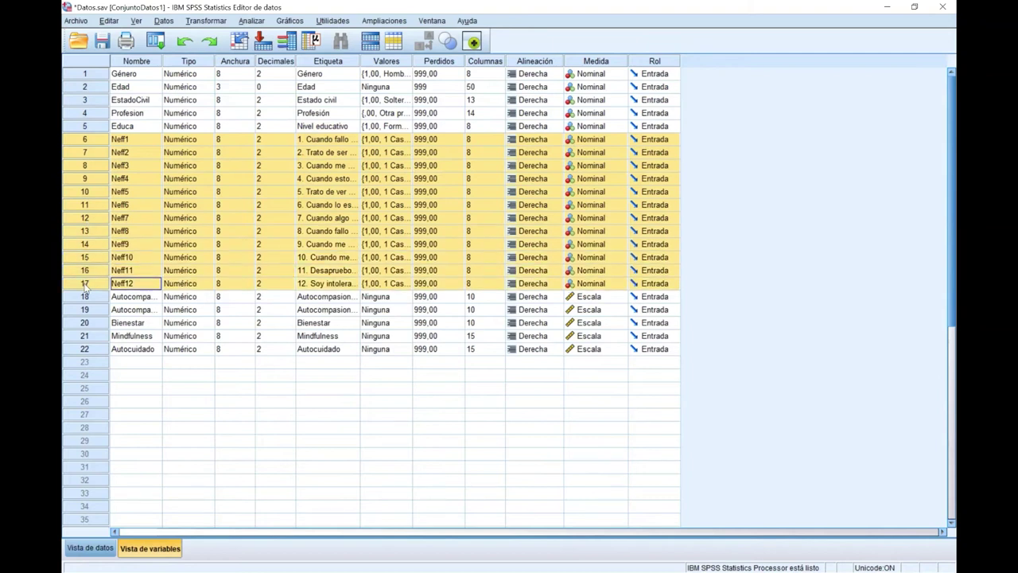
click(88, 323)
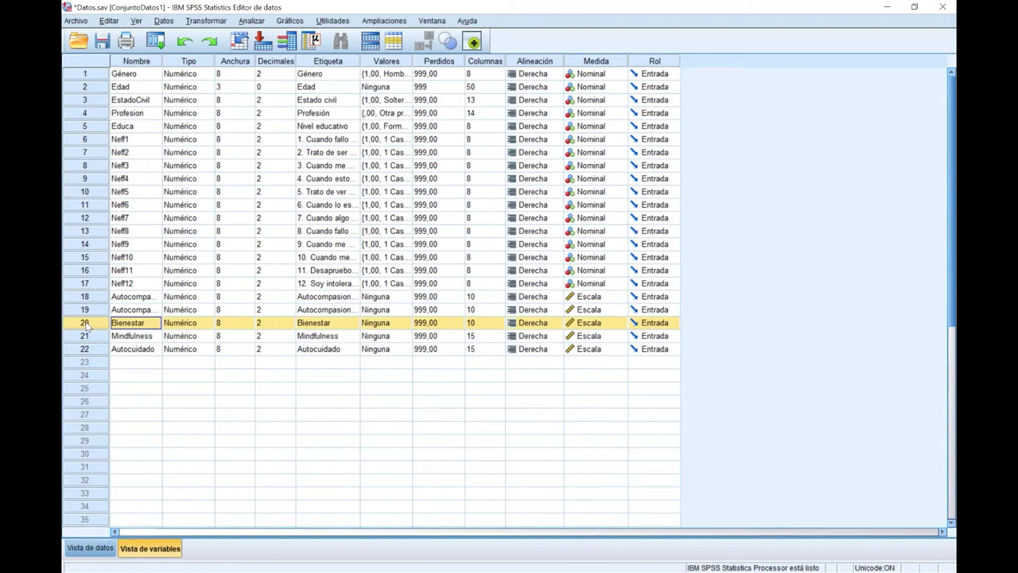
click(90, 337)
click(91, 349)
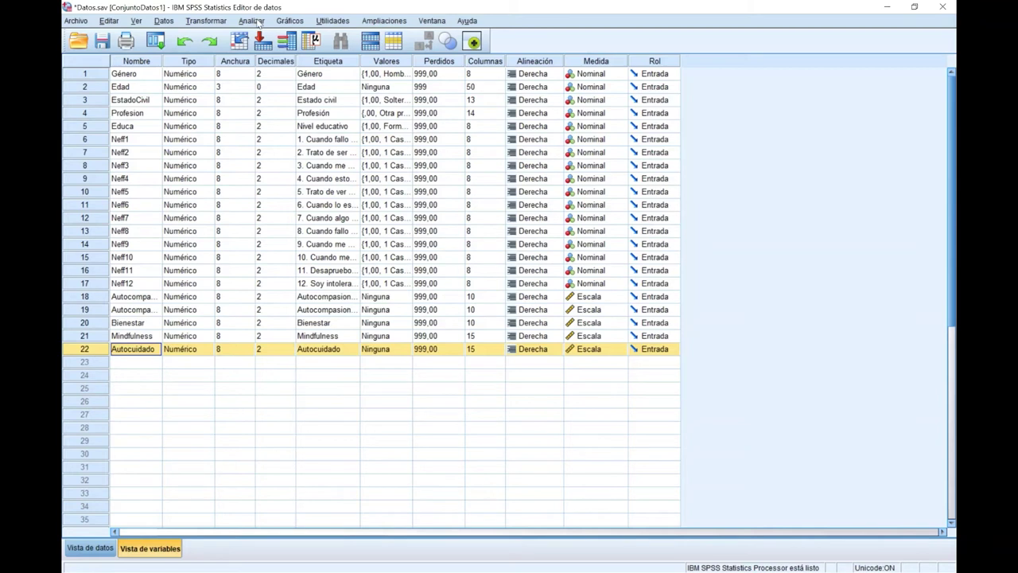
Step: Start a Descriptives analysis and display the variables by name instead of by label
click(252, 21)
mouse_move(284, 50)
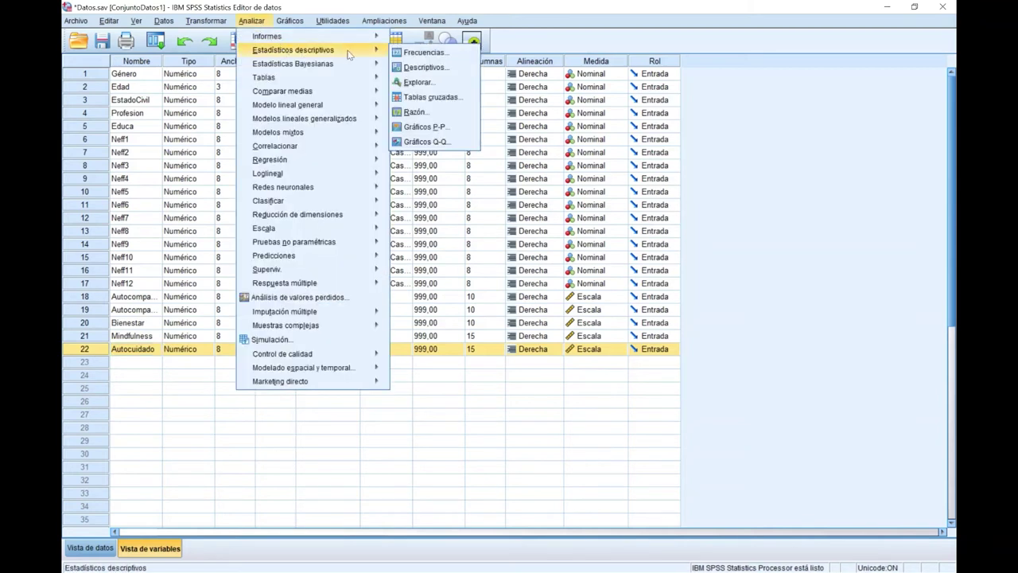
click(434, 69)
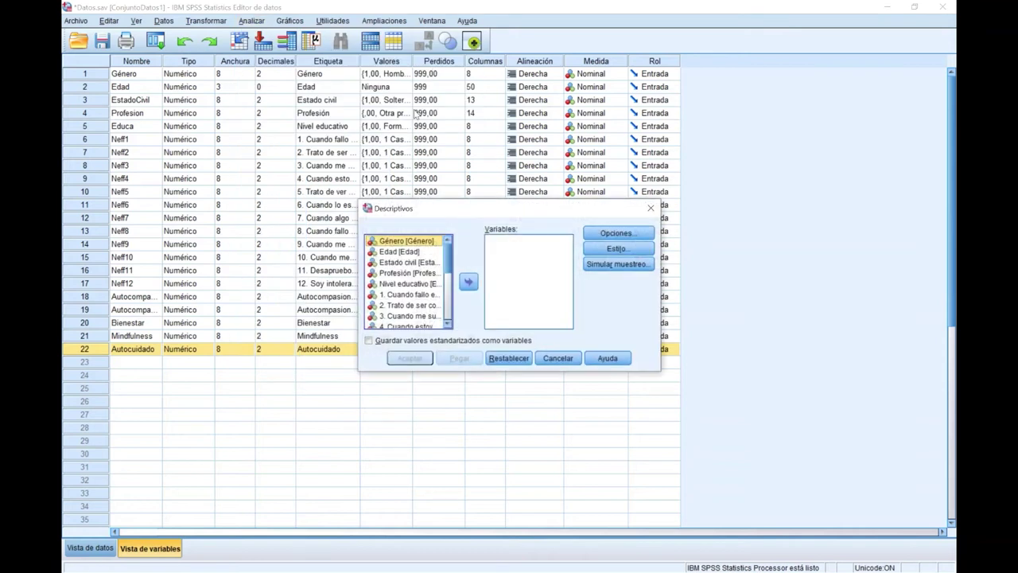
right_click(412, 274)
click(414, 284)
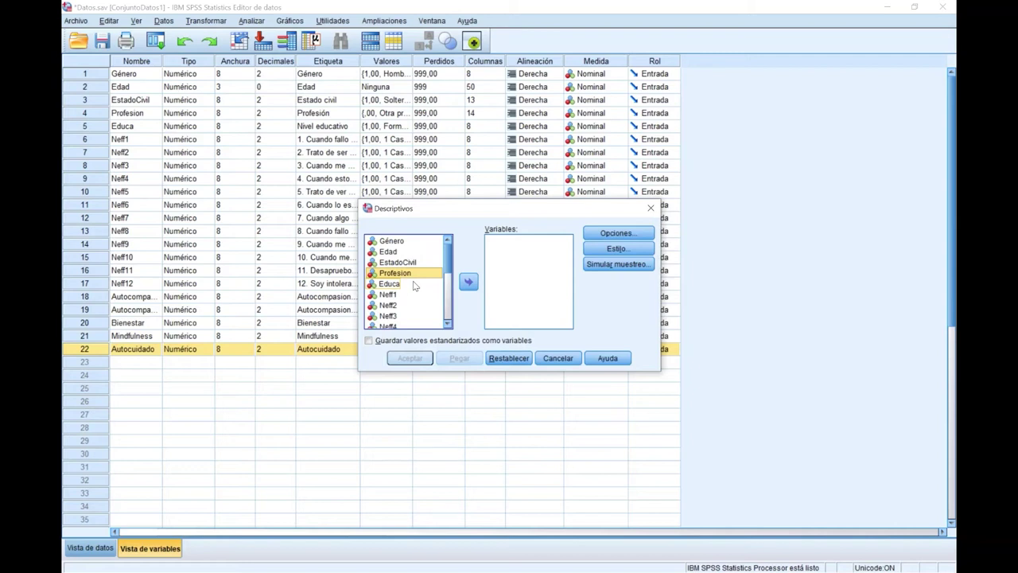
Step: Add AutocompasionPositiva and AutocompasionNegativa to the variables of the Descriptives analysis
scroll(413, 285, down, 5)
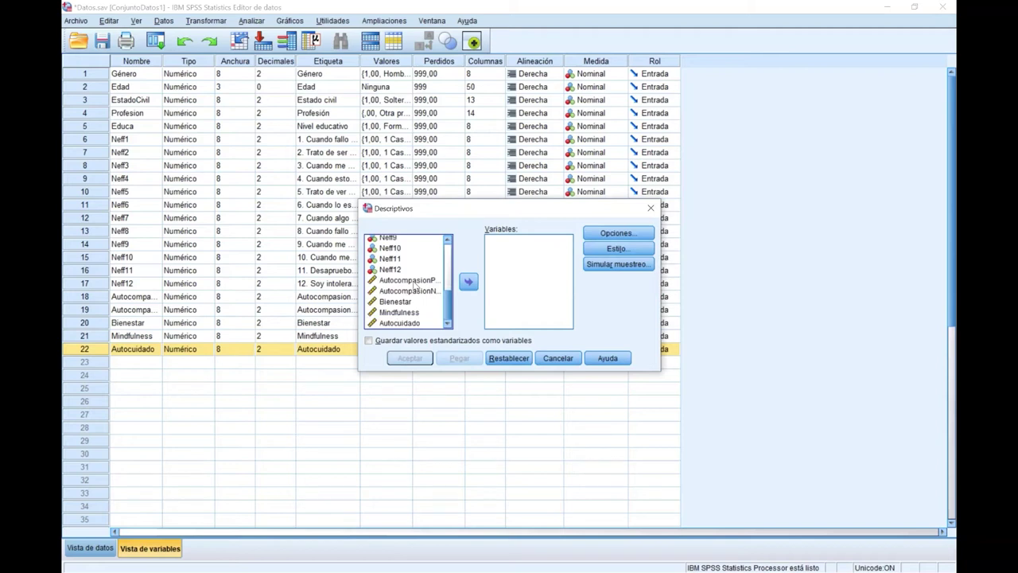
click(413, 281)
click(410, 291)
click(410, 281)
click(412, 291)
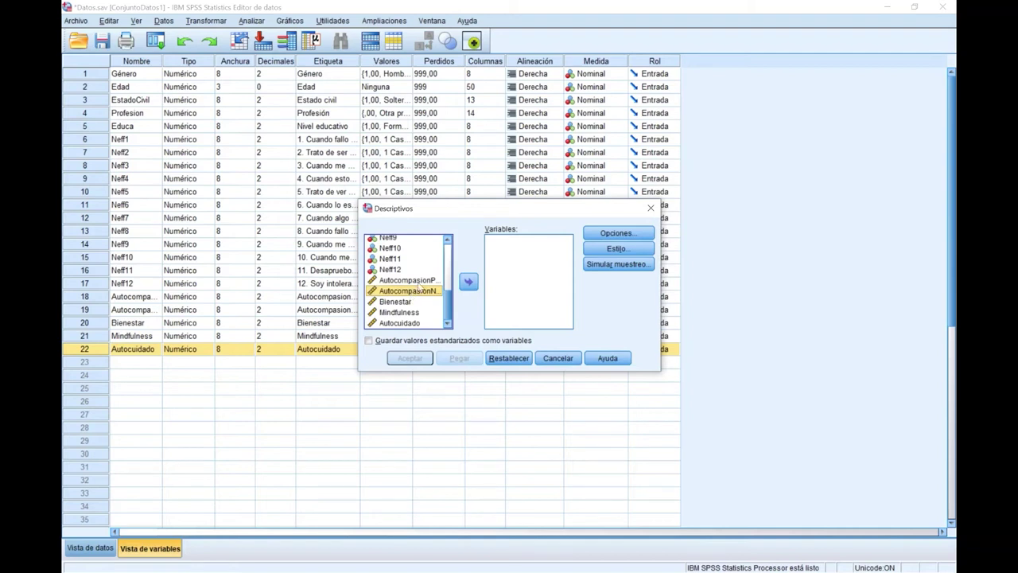
ctrl+click(419, 283)
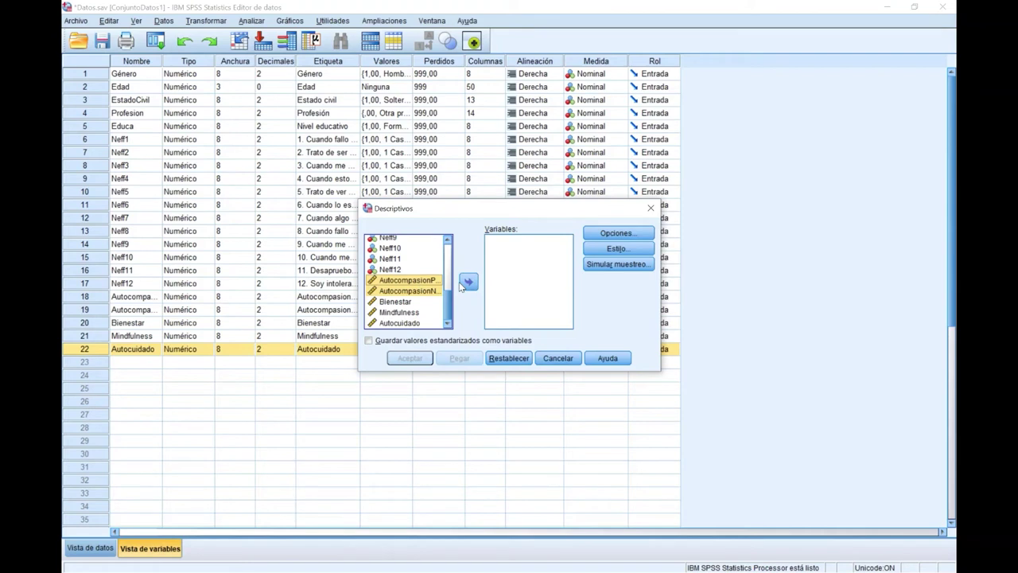
click(469, 282)
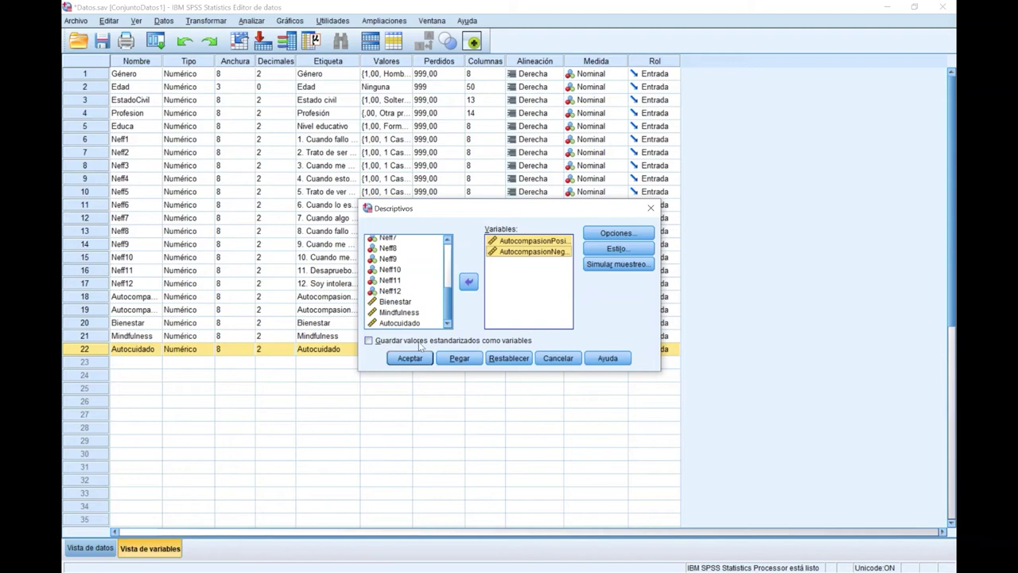
Step: Run the Descriptives with standardized values saved as variables, and return to the data editor
click(451, 340)
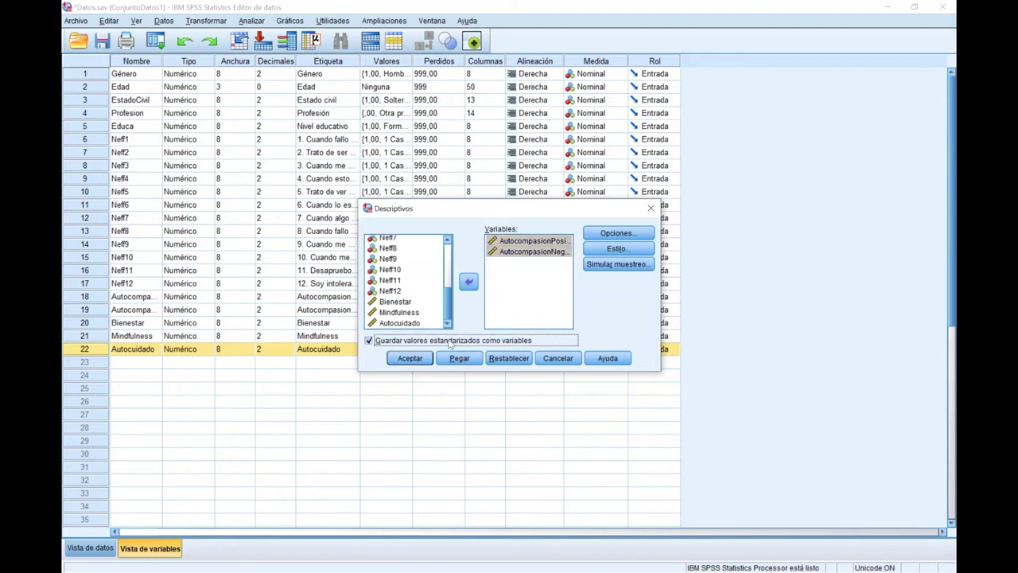
click(410, 358)
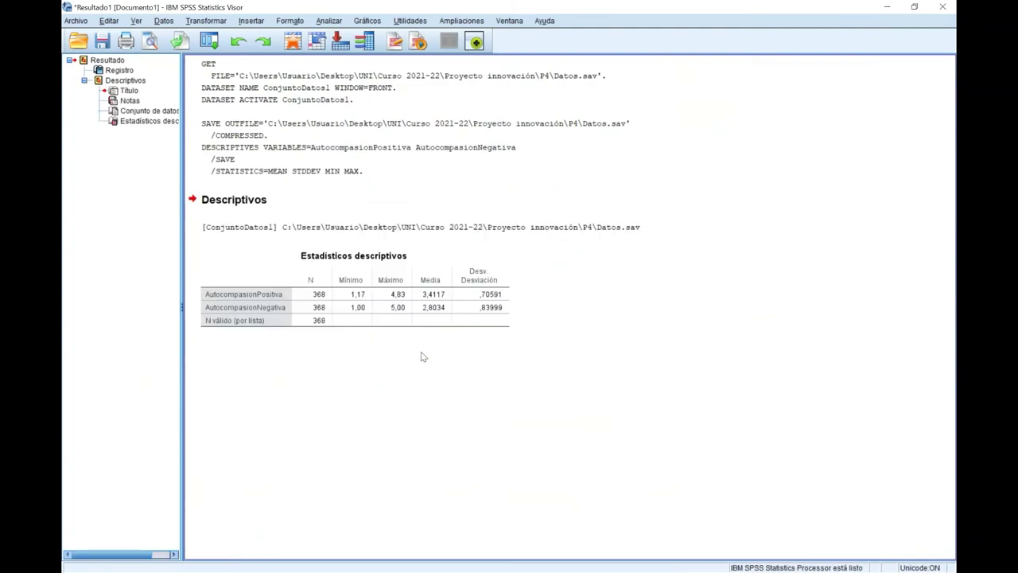
click(566, 558)
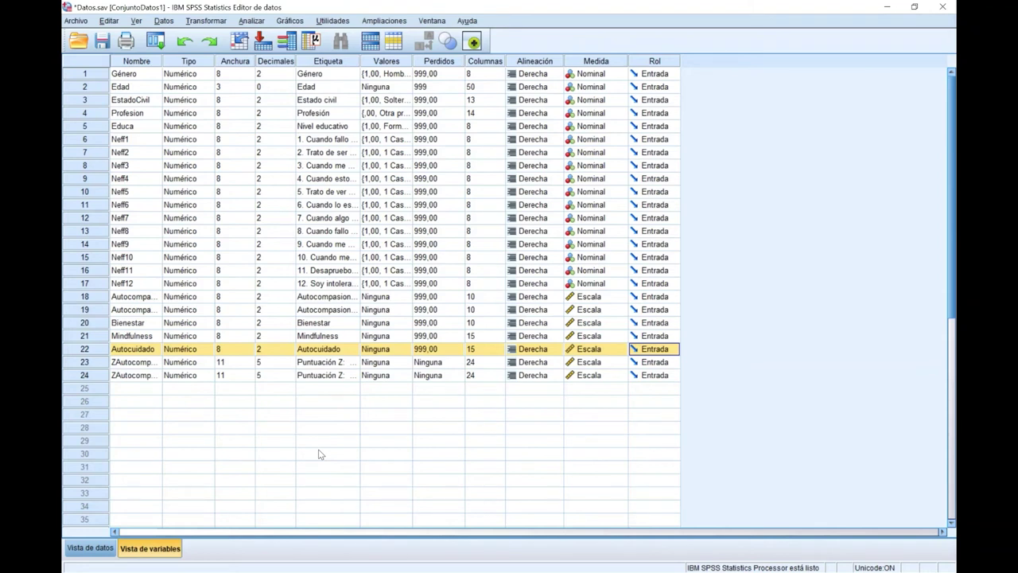
Step: Widen the variable name column and check the full names of the two new Z-score variables
drag(105, 362, 103, 374)
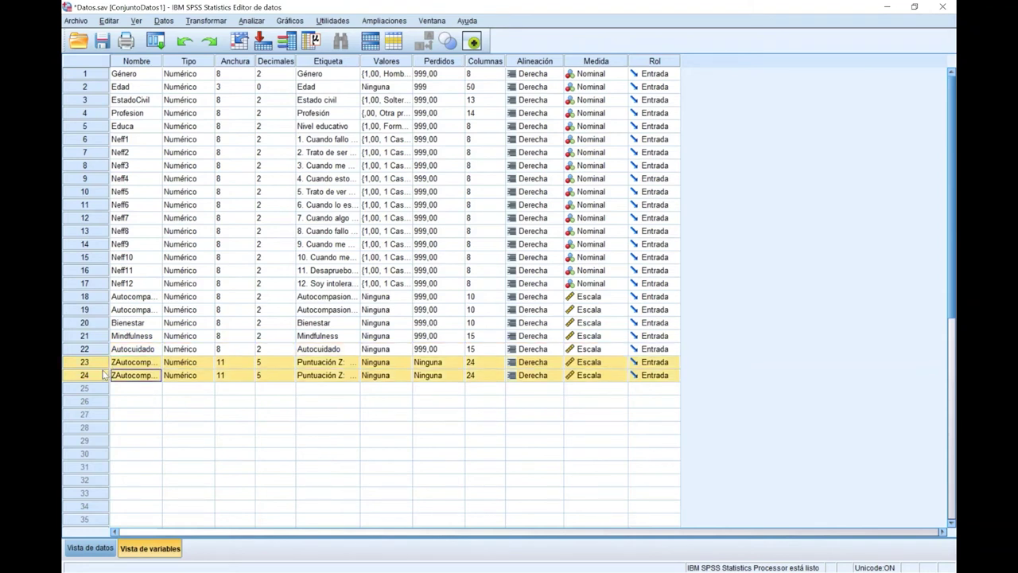
click(151, 364)
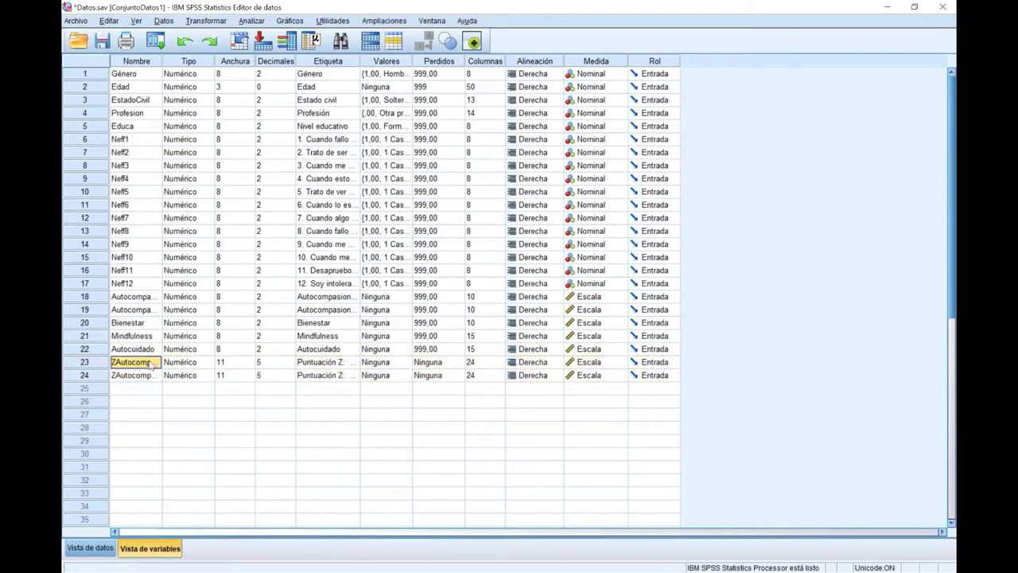
click(146, 377)
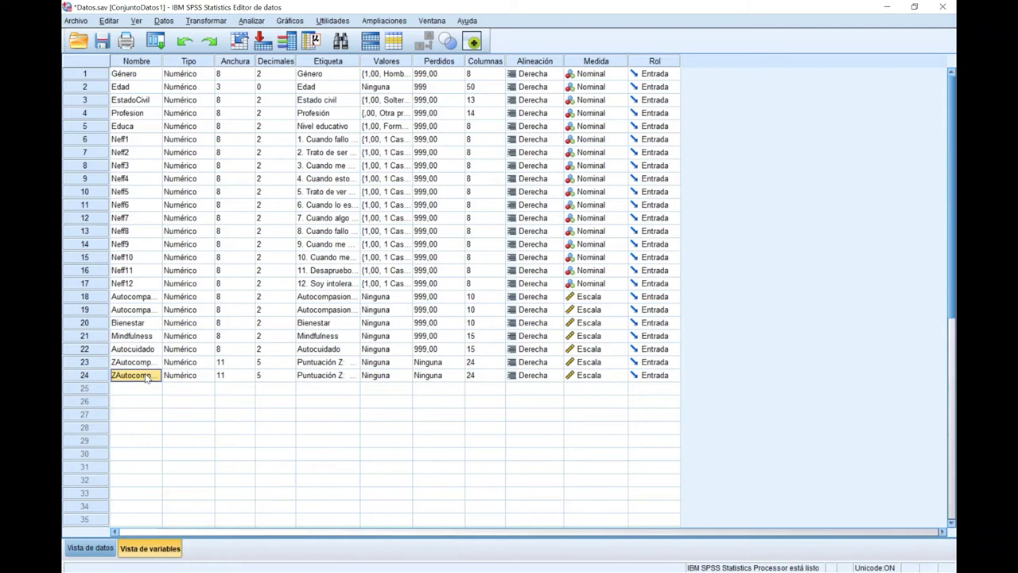
click(158, 61)
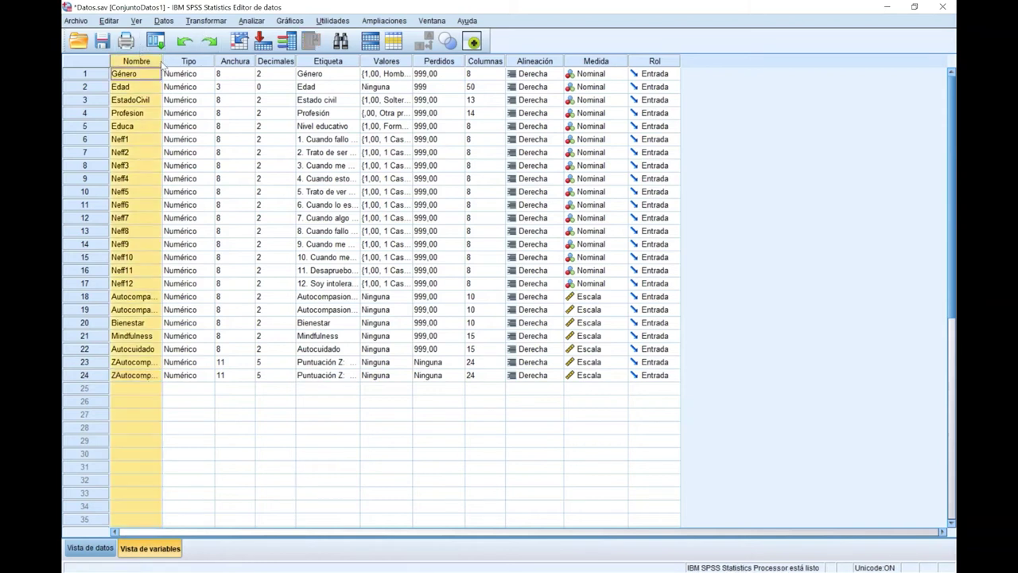
drag(167, 61, 291, 61)
click(159, 375)
click(154, 364)
click(159, 375)
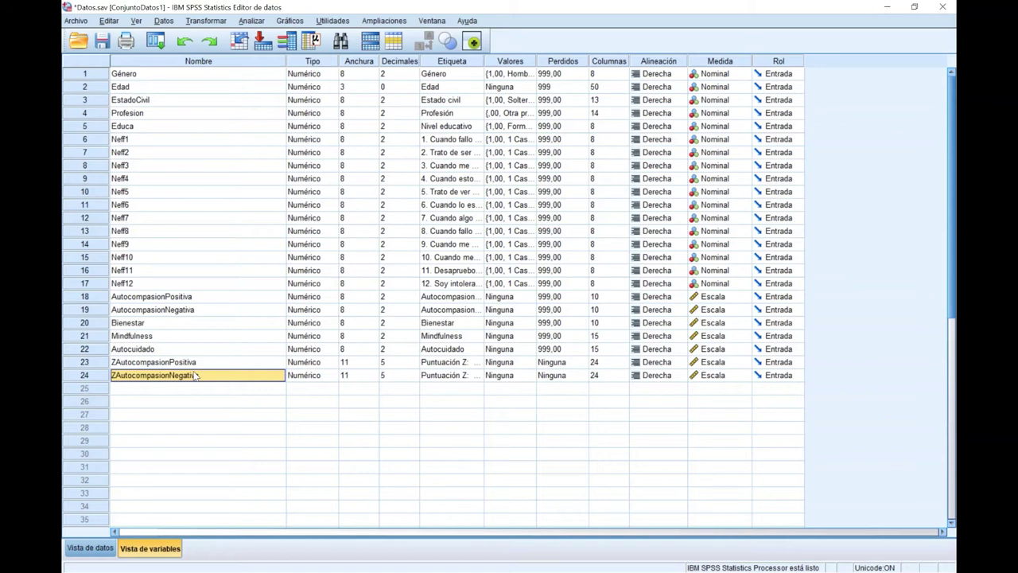
click(193, 360)
click(195, 373)
Step: Start computing a new variable with TAutocompasionPositiva as the target variable
click(217, 21)
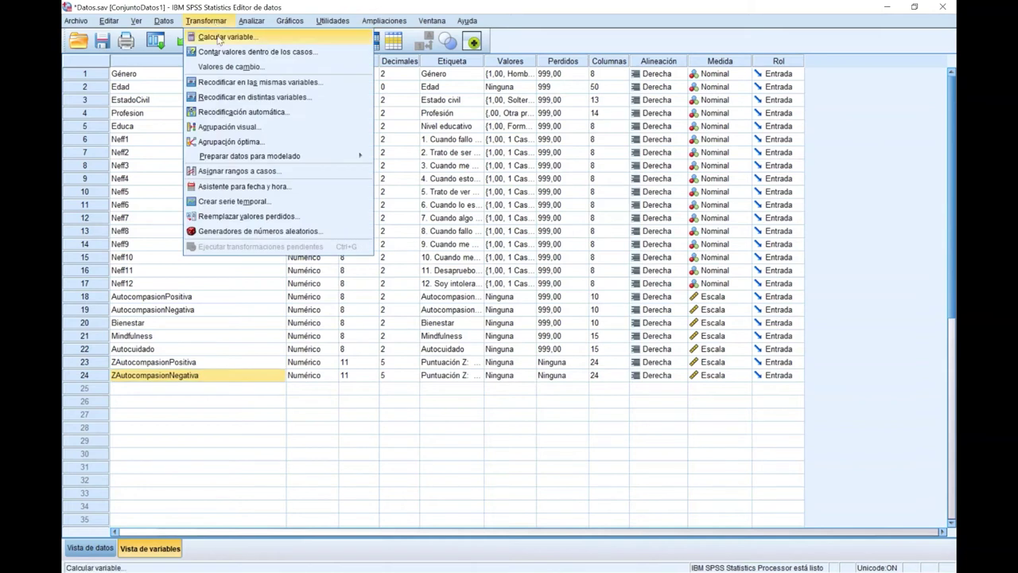
click(219, 40)
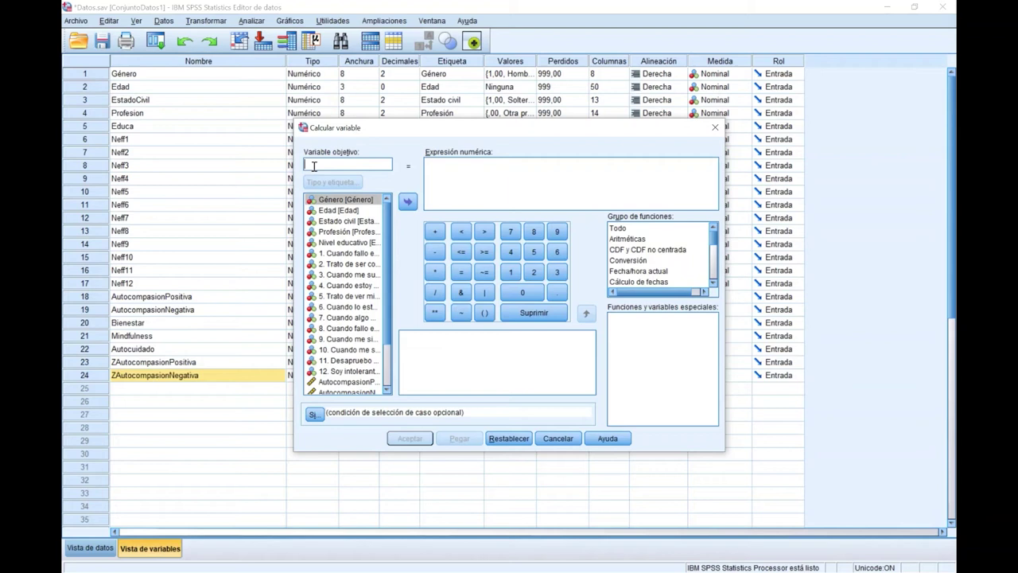
text(T)
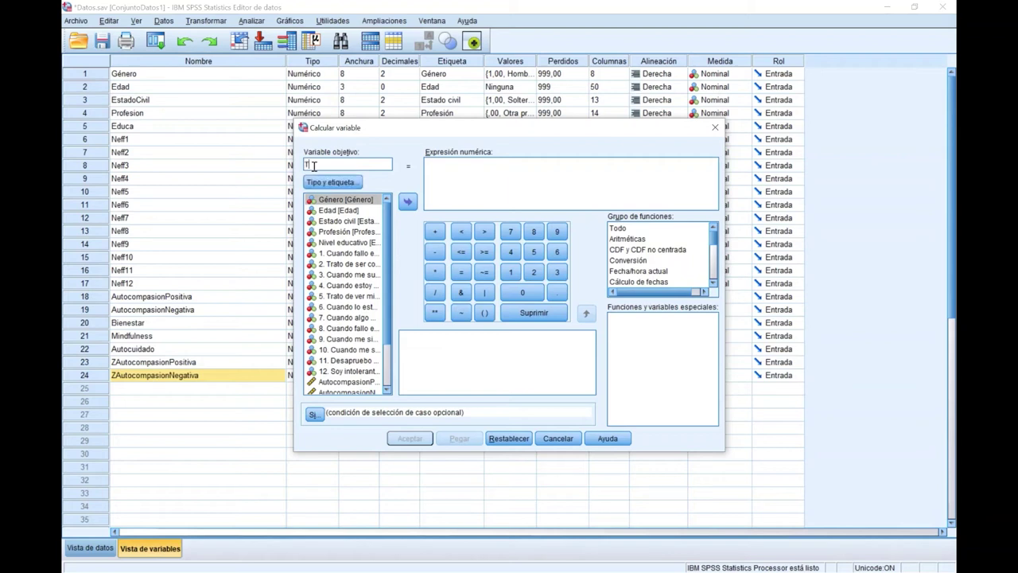
text(AutocompasionPositiva)
Step: Enter the numeric expression 10 * ZAutocompasionPositiva + 50 for the target variable
click(573, 187)
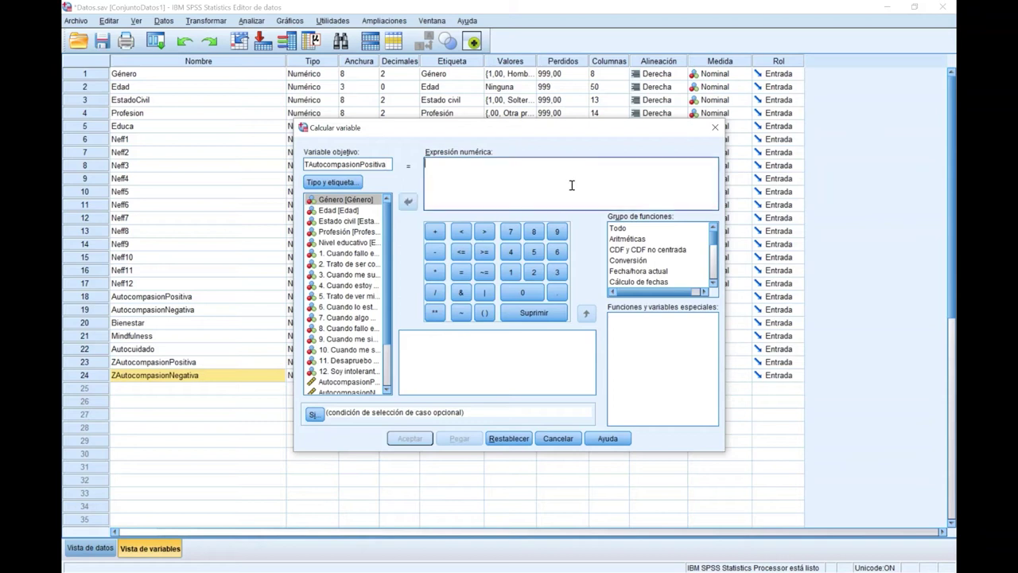
text(10)
click(435, 271)
scroll(356, 372, down, 2)
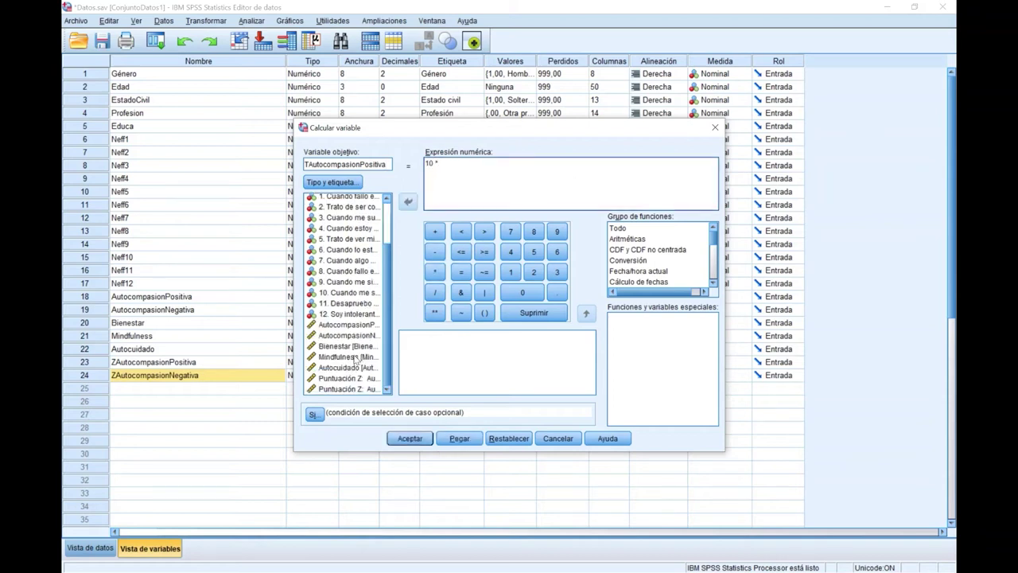
click(347, 379)
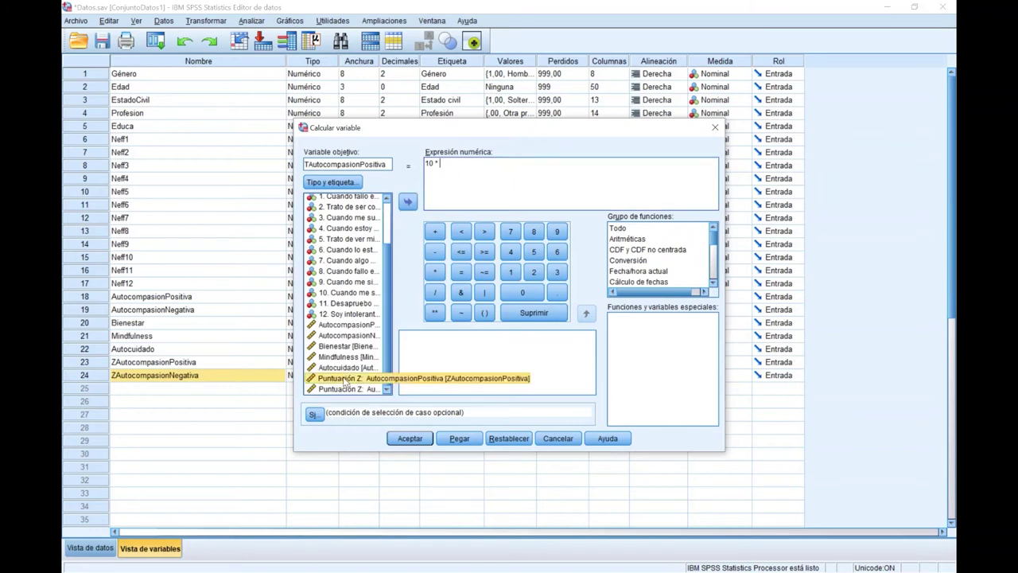
double_click(345, 378)
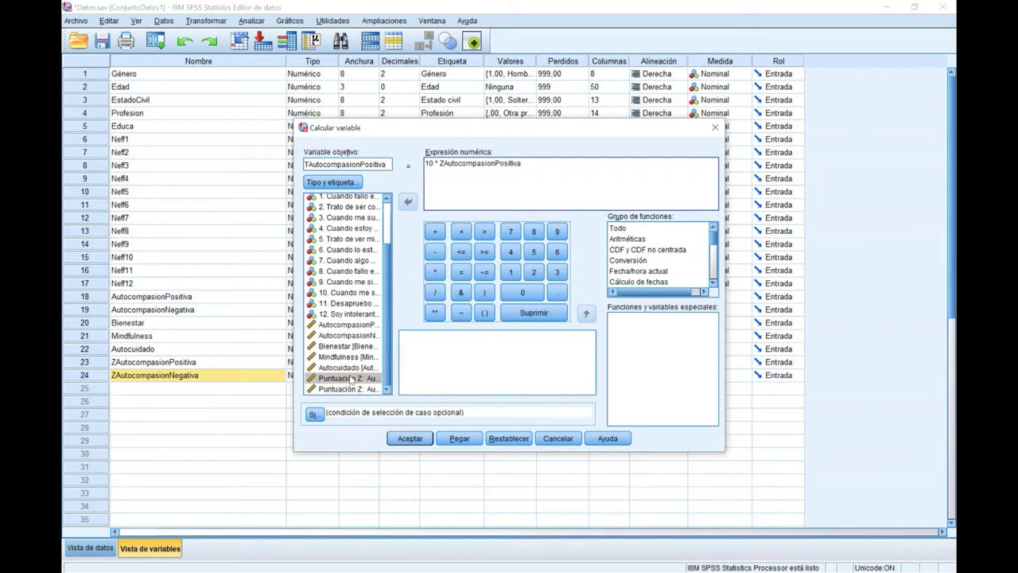
click(436, 232)
click(535, 253)
click(531, 294)
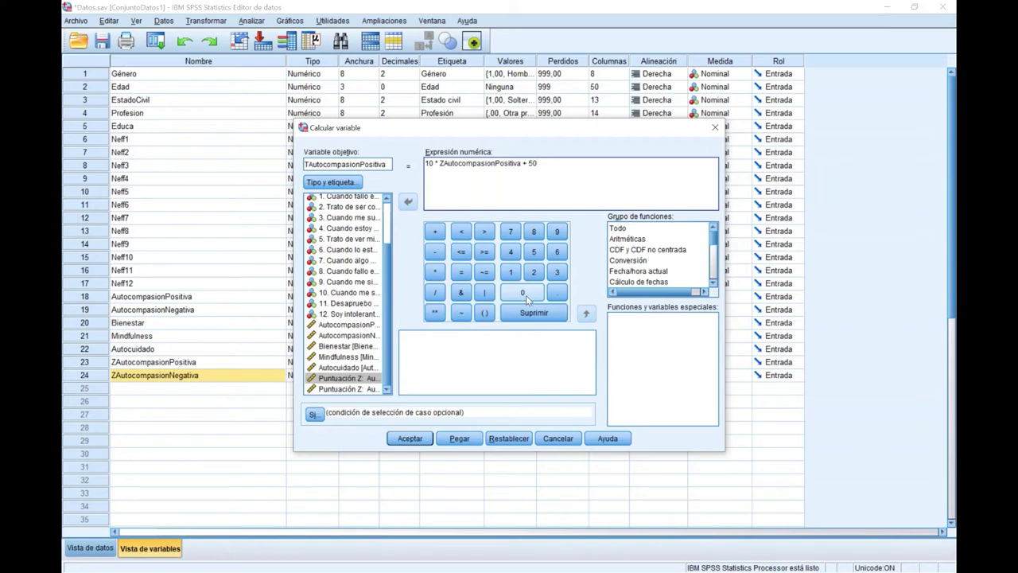
Step: Run the computation and select the new TAutocompasionPositiva variable in the data editor
click(409, 440)
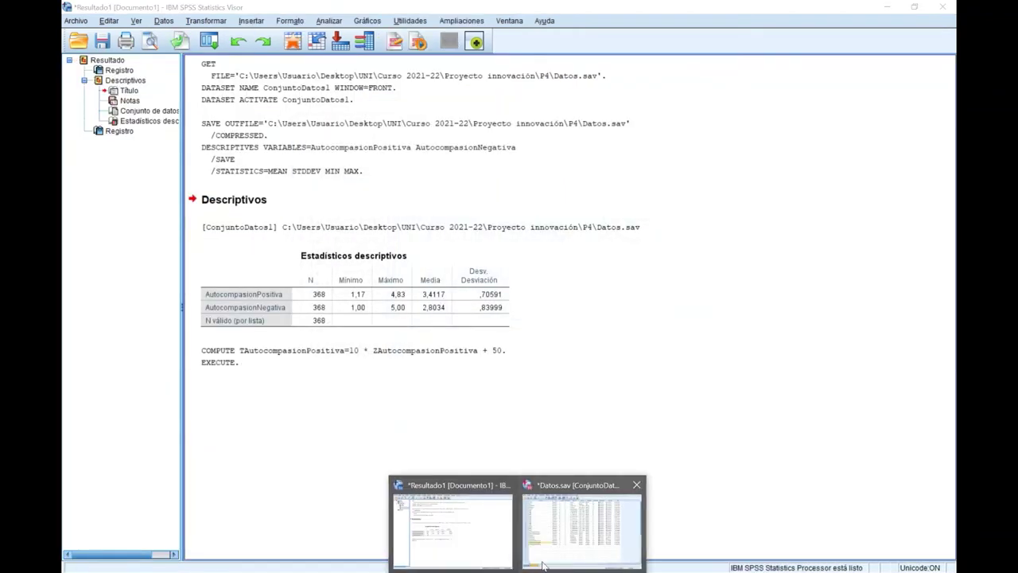
click(583, 520)
click(122, 390)
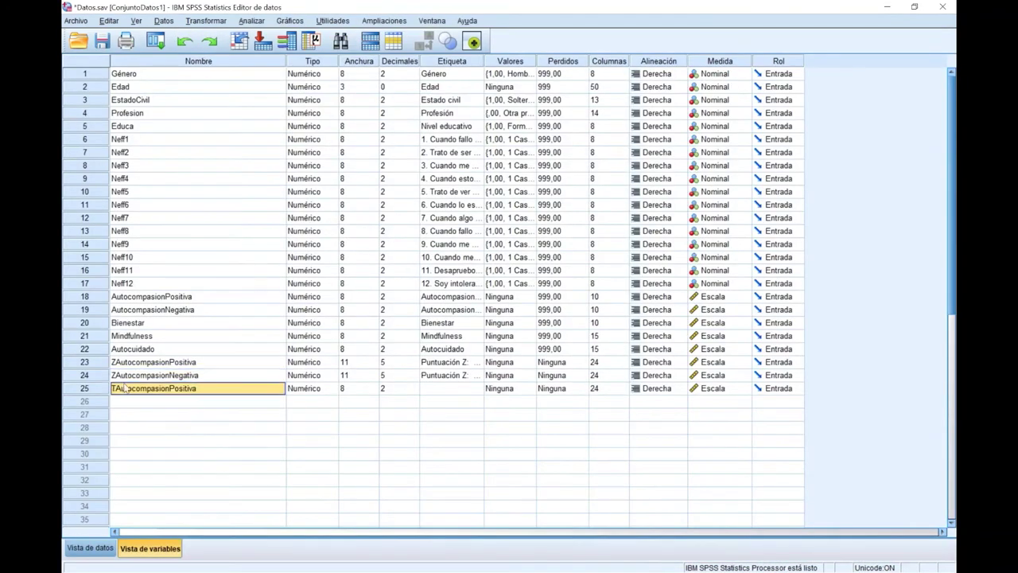
Step: Start another variable computation and change the target variable's name to TAutocompasionNegativa
click(205, 20)
click(231, 32)
click(385, 165)
drag(385, 164, 360, 165)
text(Negativa)
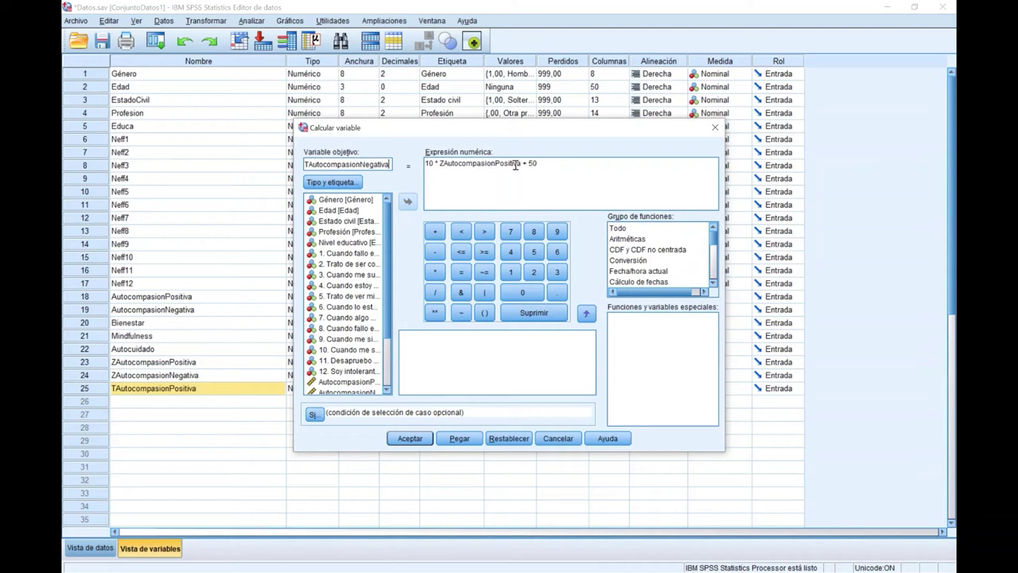
Step: Change the numeric expression to 10 * ZAutocompasionNegativa + 50, run the computation and return to the data editor
drag(523, 165, 497, 165)
key(BackSpace)
text(Negativa)
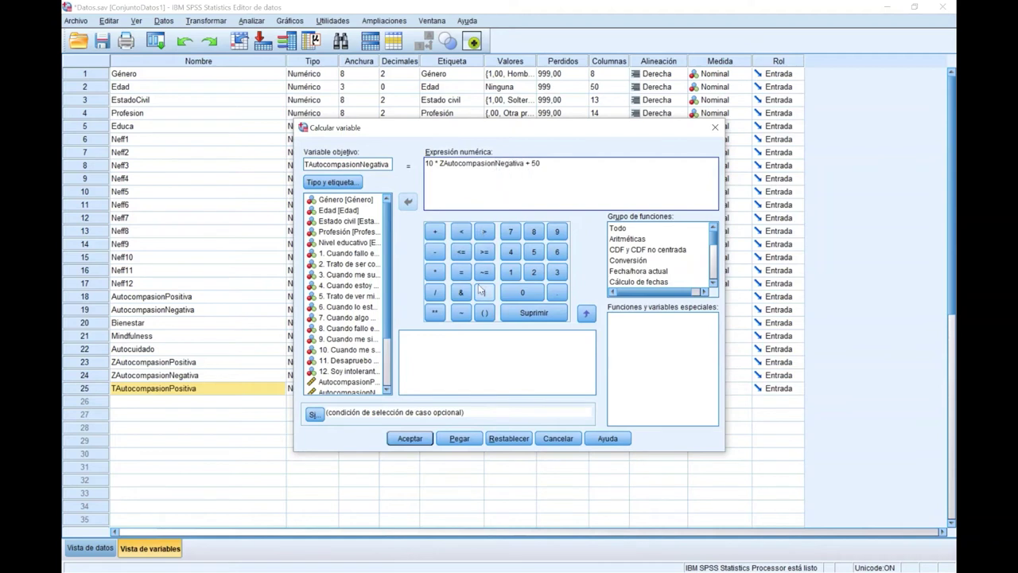
click(400, 438)
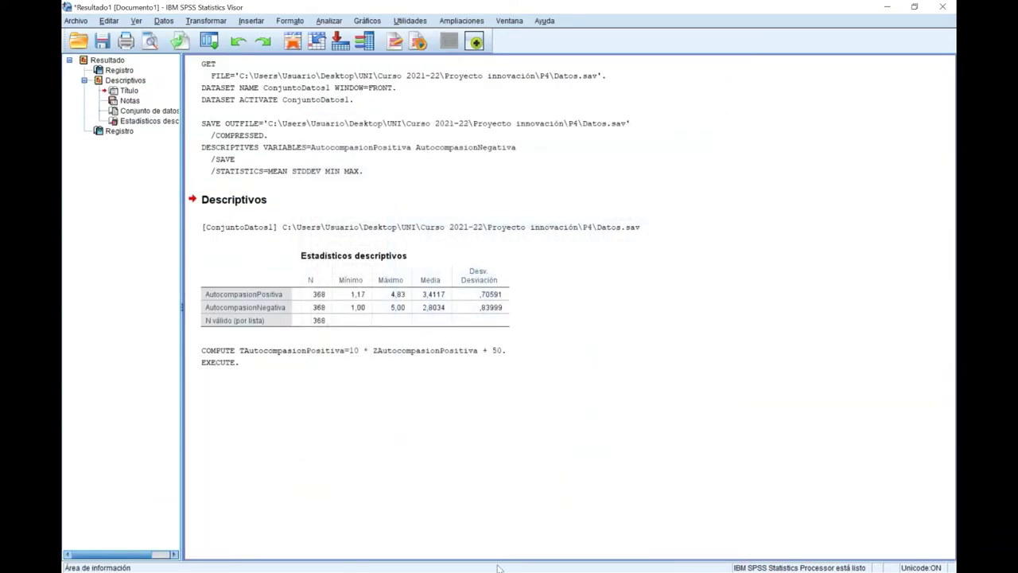
click(584, 525)
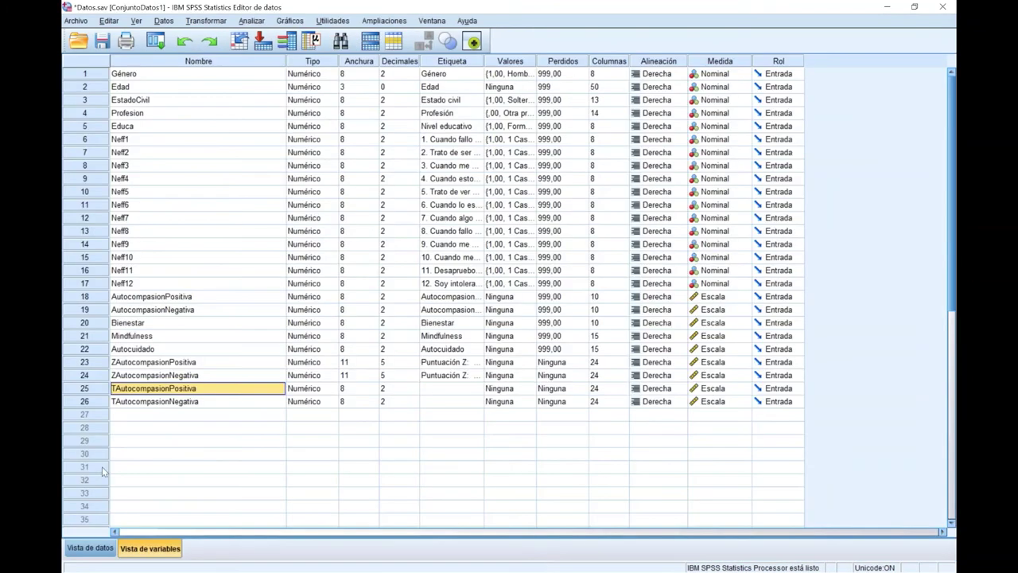
Step: Examine the rows of the original, Z and T self-compassion variables in the variable list
click(79, 404)
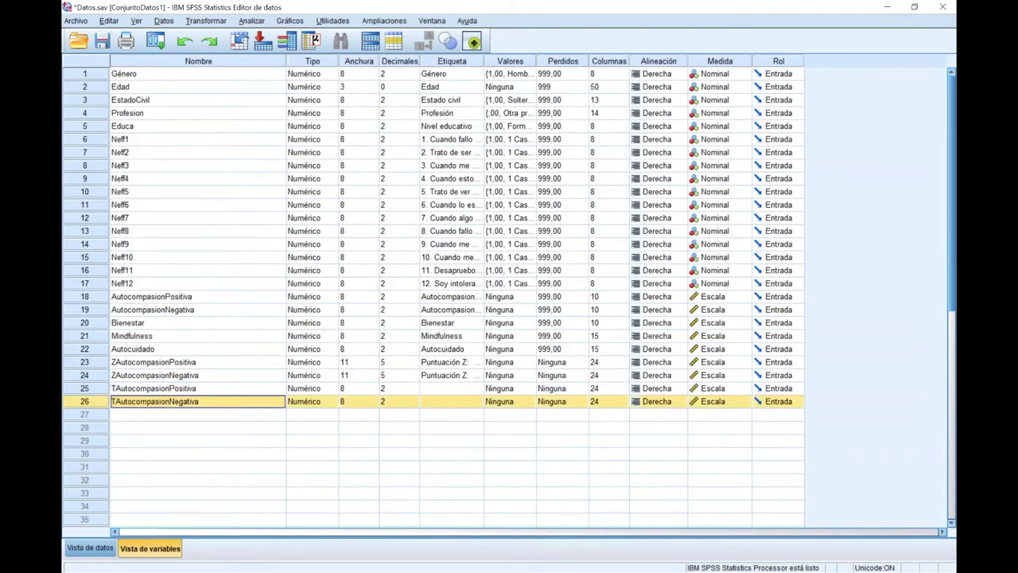
click(90, 362)
click(90, 375)
drag(89, 389, 90, 402)
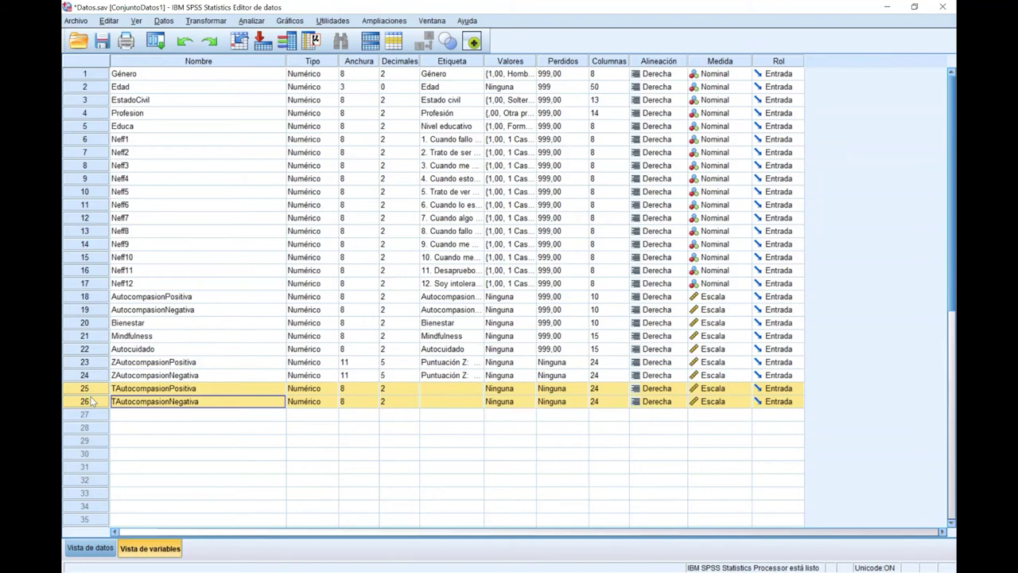
drag(108, 318, 107, 301)
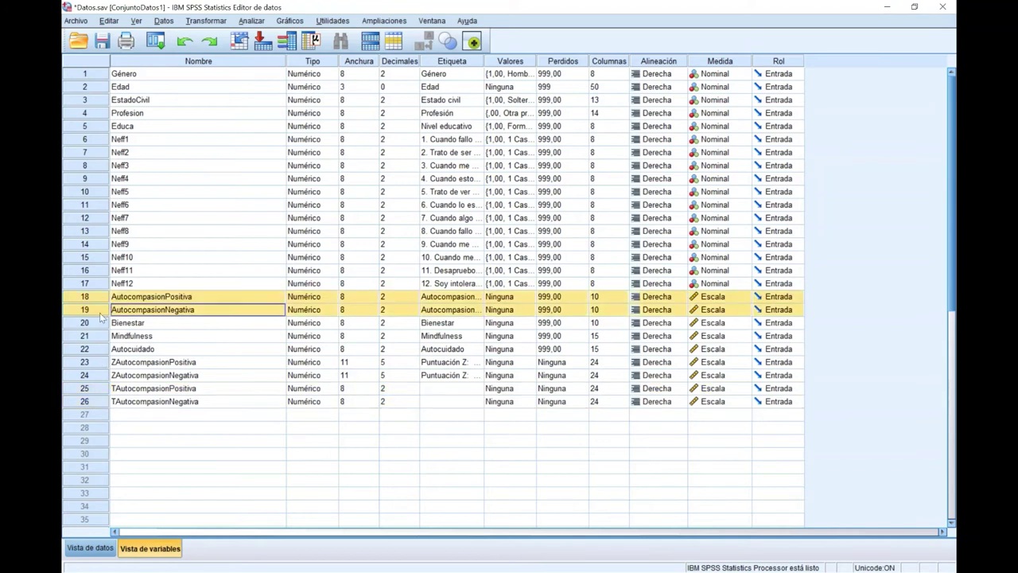
drag(114, 363, 104, 402)
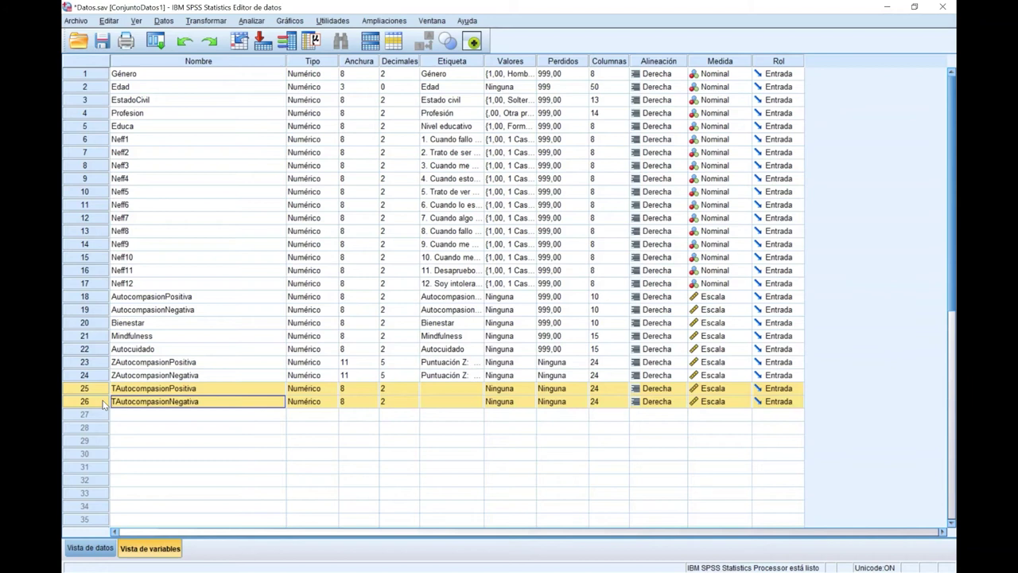
Step: Start a Frequencies analysis, display variable names in the source list, and add AutocompasionPositiva to the analysis variables
click(252, 20)
mouse_move(288, 52)
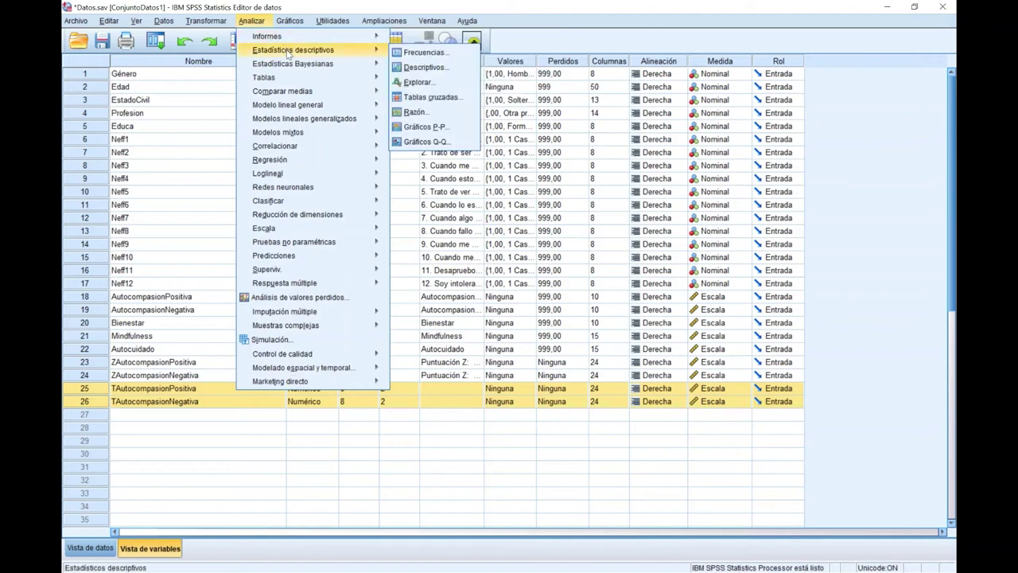
click(411, 53)
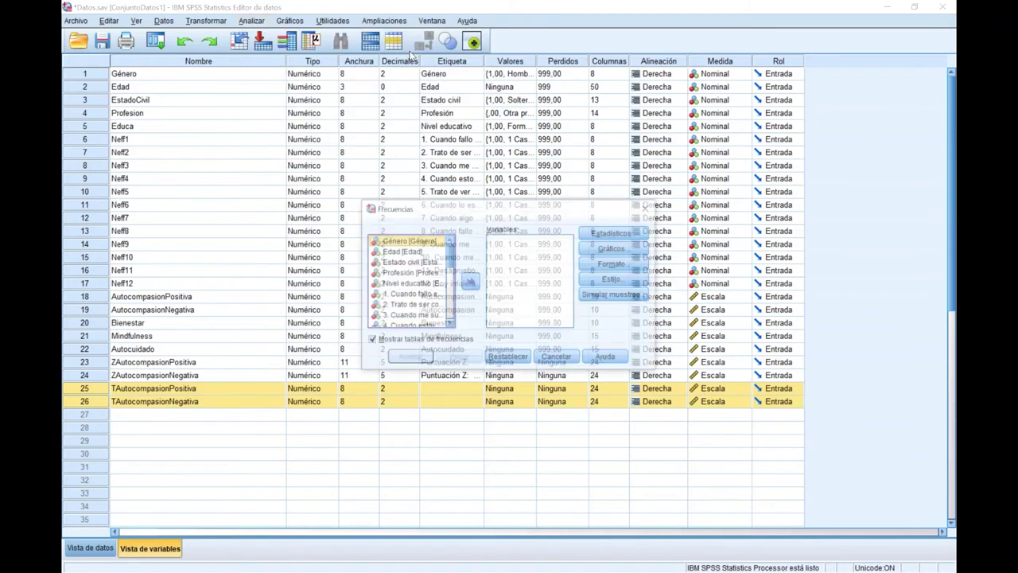
right_click(429, 294)
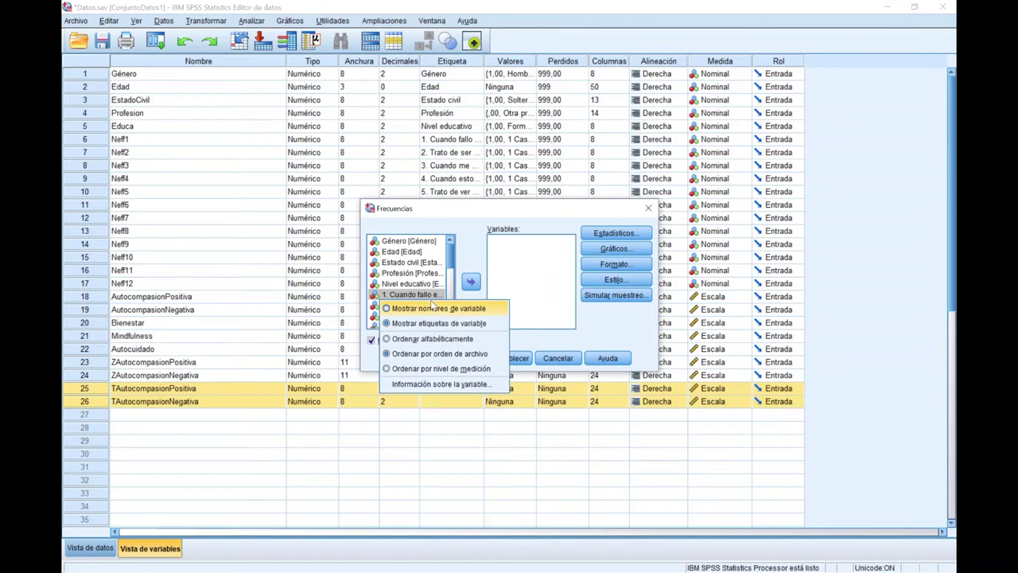
click(434, 308)
scroll(430, 306, down, 5)
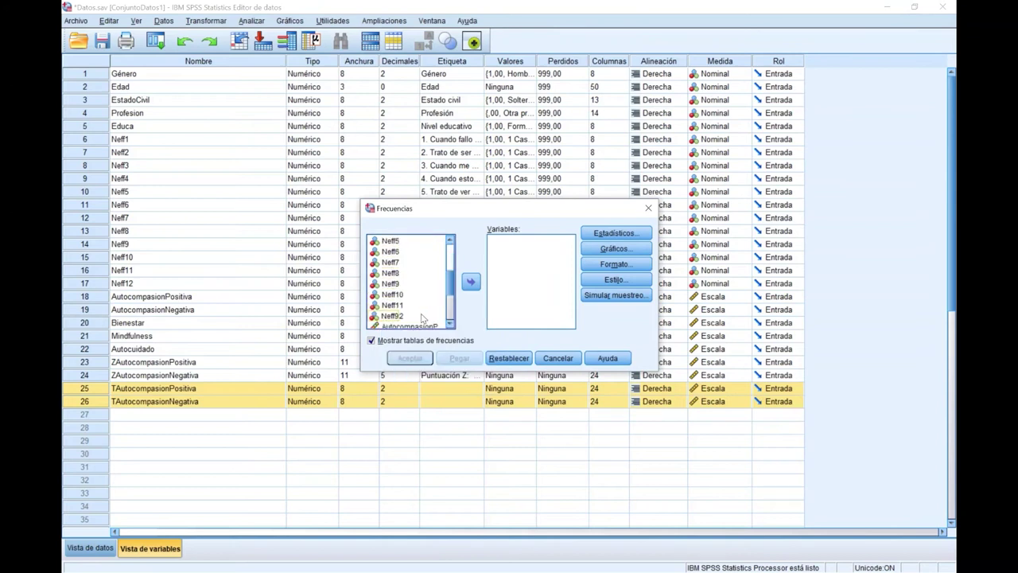
click(408, 262)
click(470, 282)
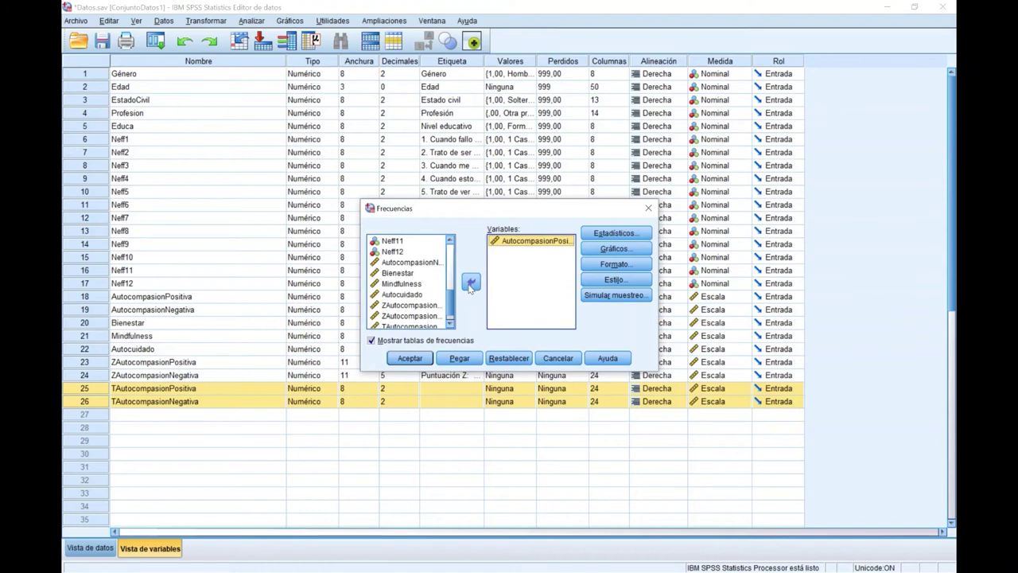
Step: Add ZAutocompasionPositiva and TAutocompasionPositiva to the Frequencies analysis variables
scroll(430, 297, down, 1)
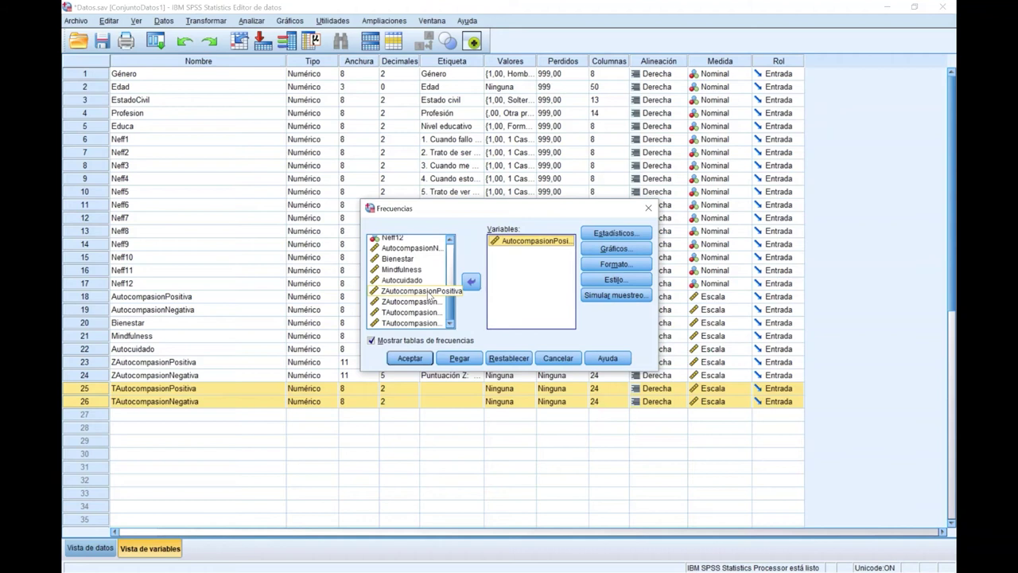
click(429, 294)
click(471, 281)
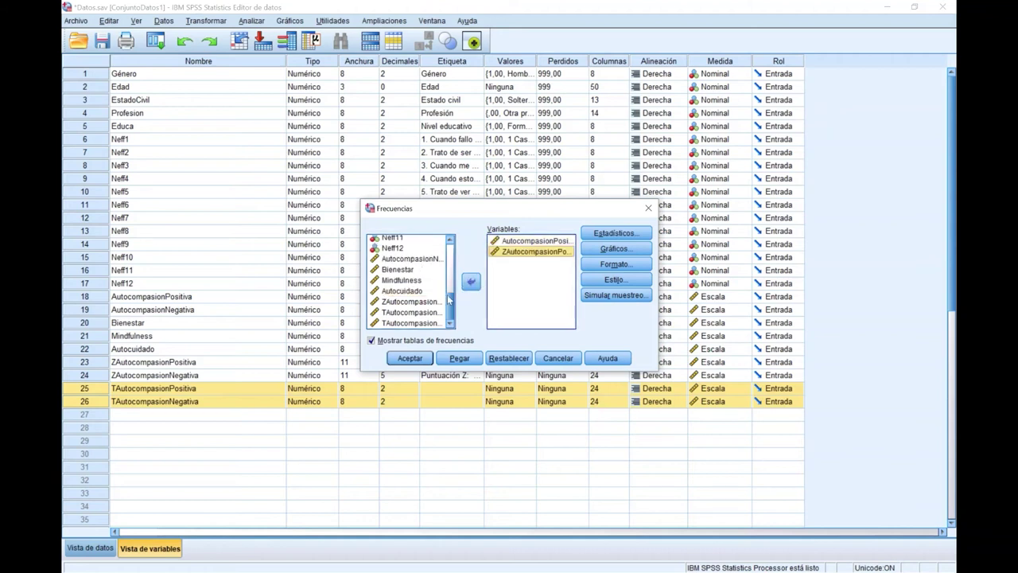
click(432, 313)
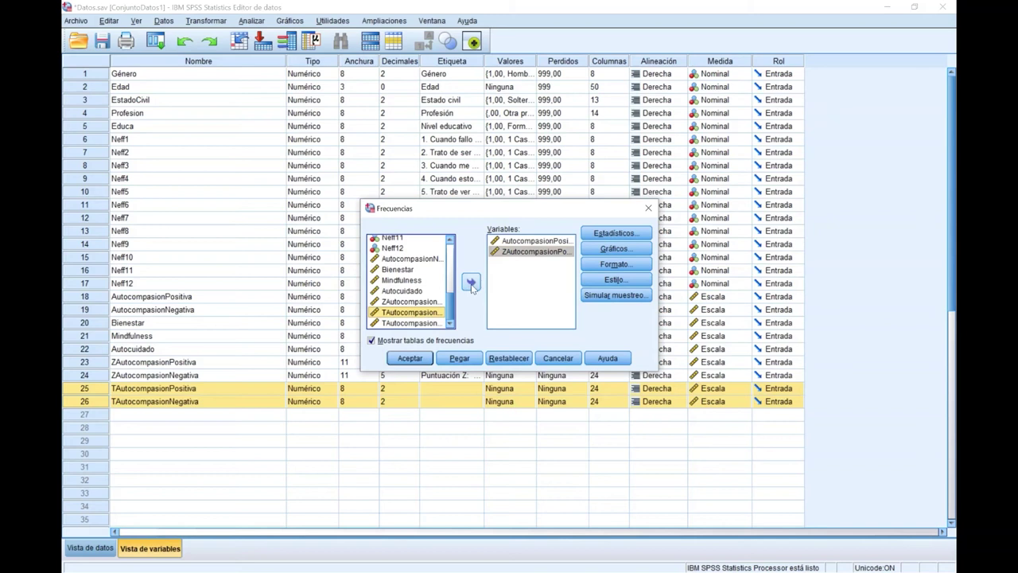
click(470, 284)
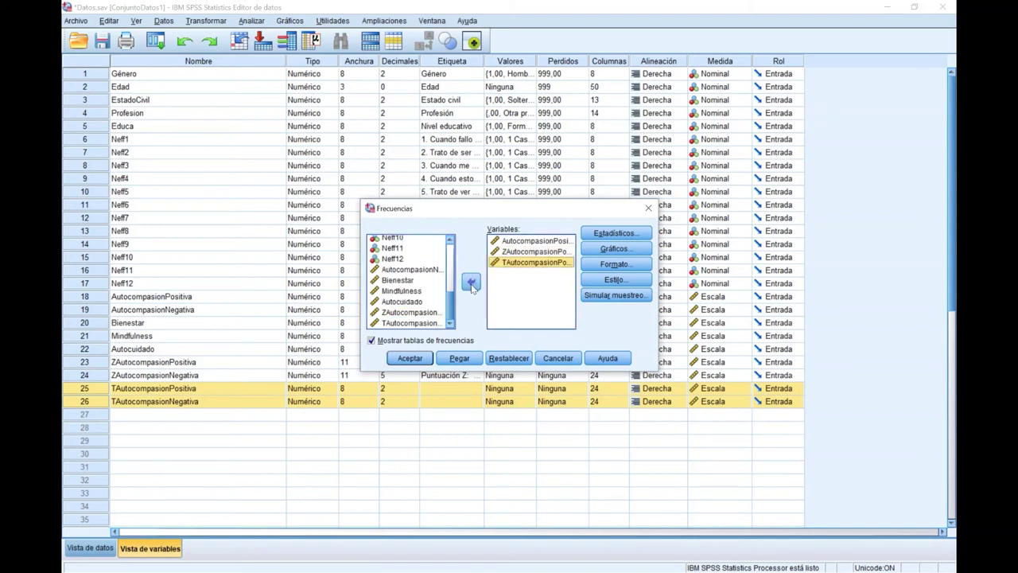
Step: Enable percentiles in the Frequencies statistics and add percentiles 1, 2, 3, 4 and 5
click(630, 232)
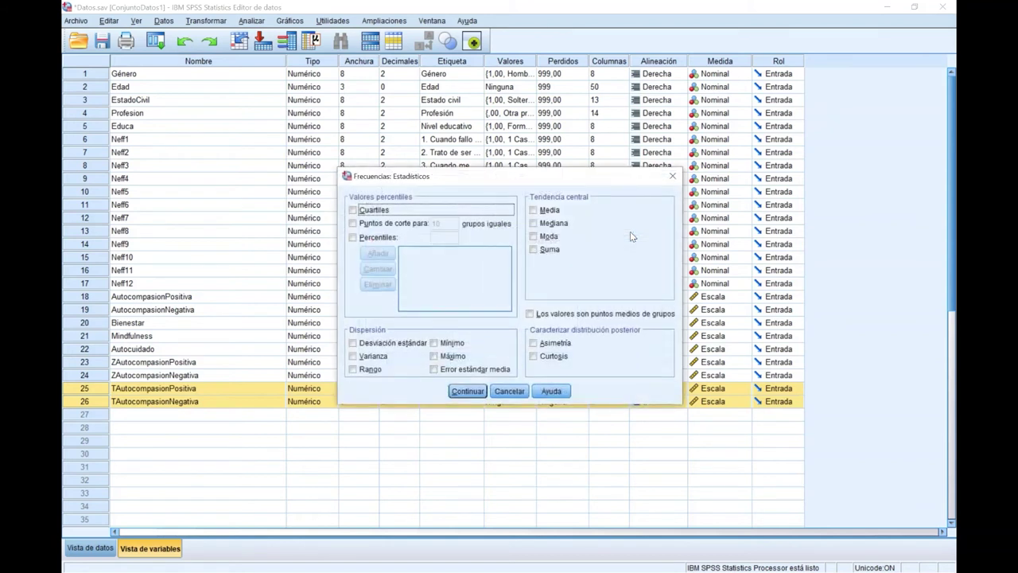
click(377, 239)
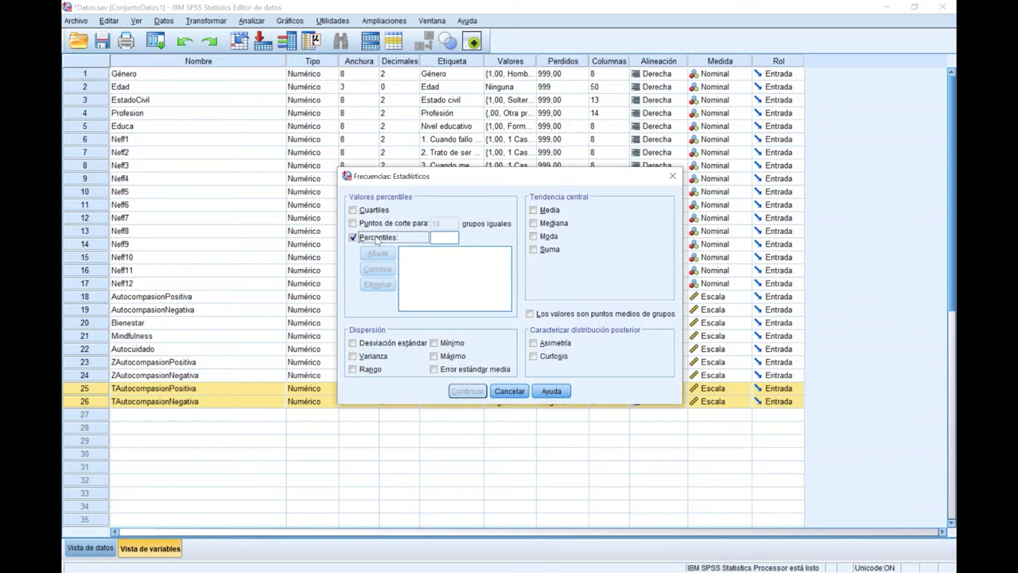
key(Tab)
text(1)
click(374, 254)
text(2)
click(374, 255)
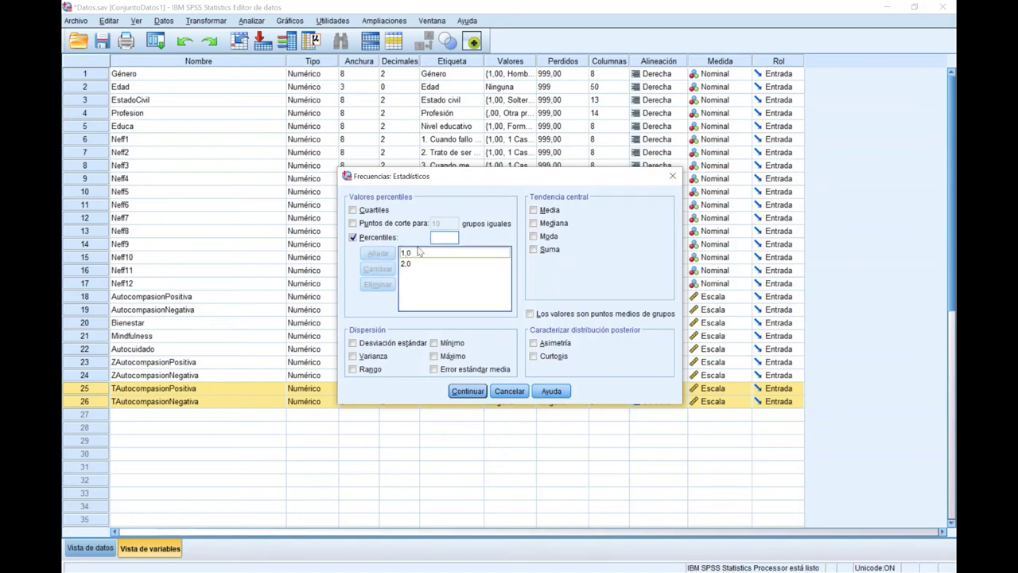
text(3)
click(374, 255)
click(437, 240)
text(4)
click(377, 253)
click(437, 238)
text(5)
click(377, 253)
Step: Add percentiles 10, 15, 20, 25 and 30 to the percentile list
click(436, 237)
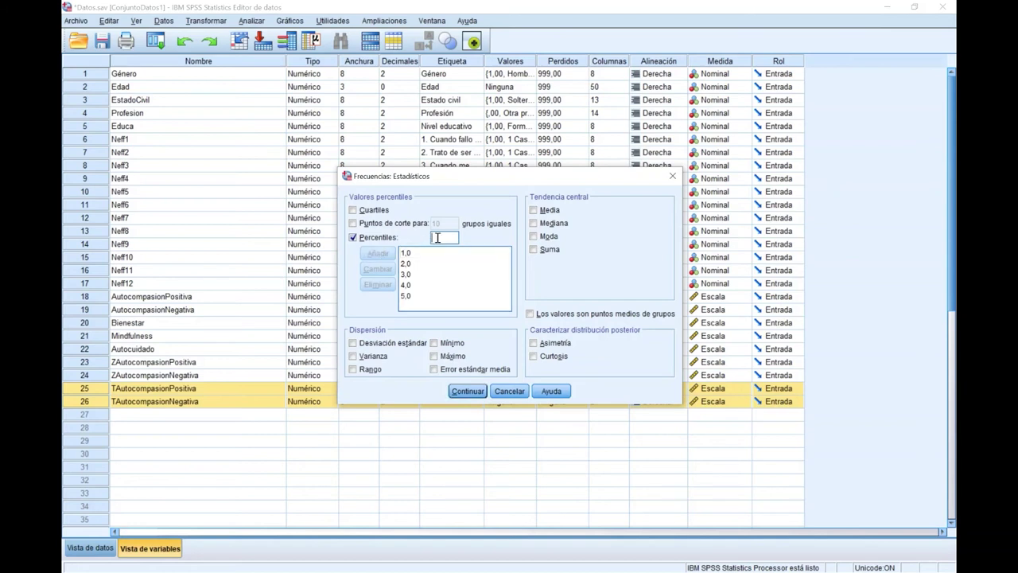
text(10)
click(377, 253)
click(438, 237)
text(15)
click(377, 252)
click(439, 237)
text(20)
click(377, 253)
click(439, 237)
text(25)
click(377, 253)
click(439, 236)
text(30)
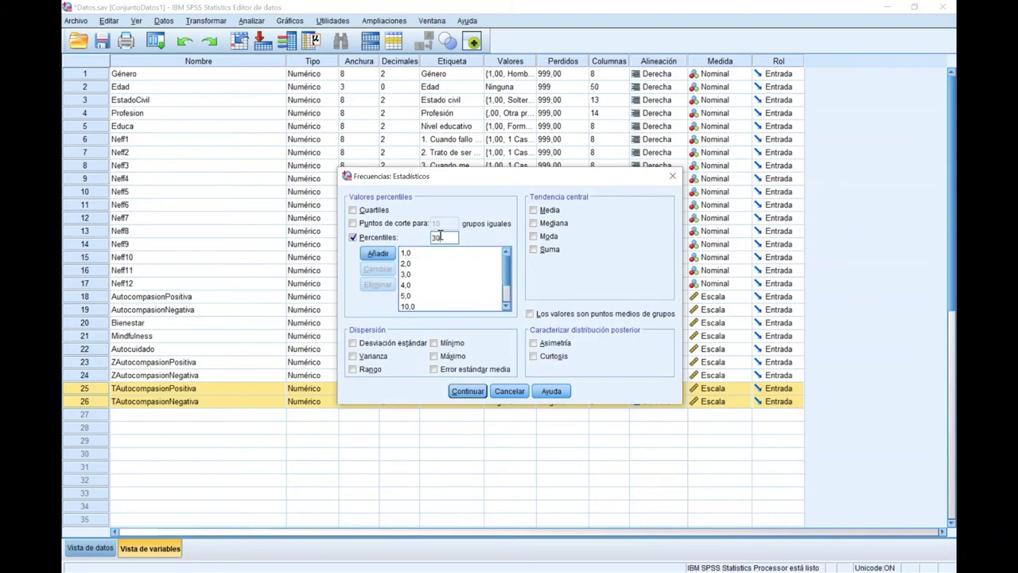
click(377, 253)
Step: Add percentiles 35, 40, 45, 50, 55 and 60 to the percentile list
click(438, 237)
text(40)
click(376, 253)
click(445, 237)
text(50)
click(377, 253)
click(443, 236)
text(60)
click(377, 253)
click(448, 237)
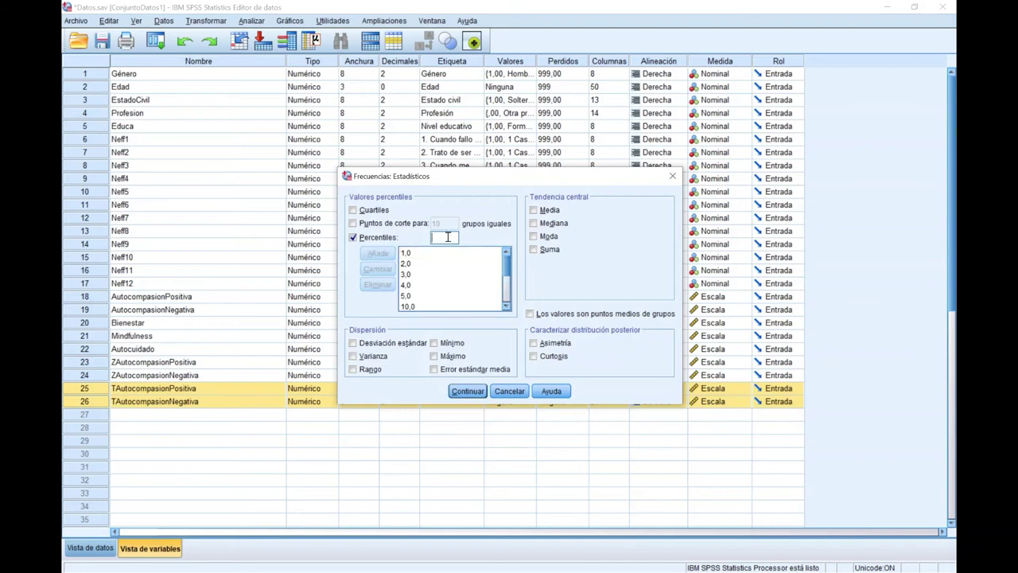
text(70)
click(377, 253)
click(457, 236)
text(80)
click(377, 253)
click(454, 236)
text(90)
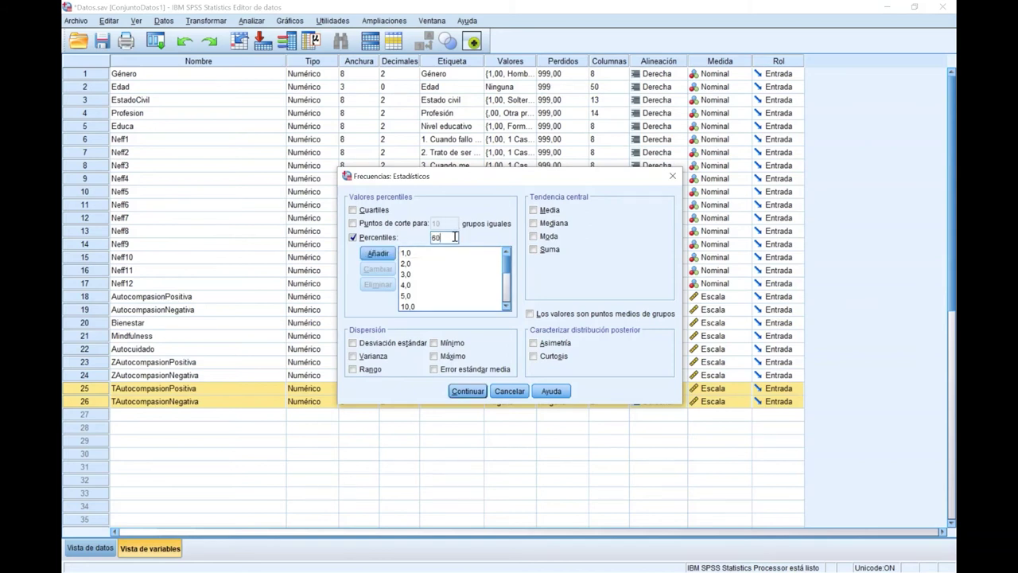
click(377, 253)
Step: Add percentiles 65, 70, 75, 80, 85, 90 and 95 to the percentile list
click(444, 233)
text(65)
click(377, 253)
click(442, 235)
text(70)
click(377, 253)
click(447, 235)
click(446, 235)
text(75)
key(alt+a)
text(80)
key(alt+a)
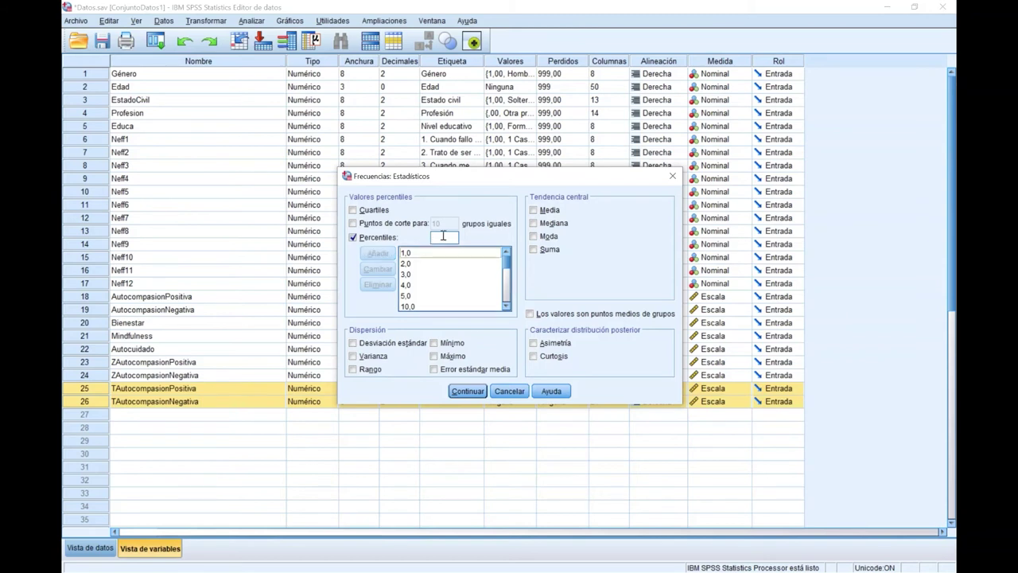
text(85)
key(alt+a)
text(90)
key(alt+a)
text(95)
key(alt+a)
text(99)
key(alt+a)
Step: Add percentiles 96, 97, 98 and 99 to the percentile list
click(455, 236)
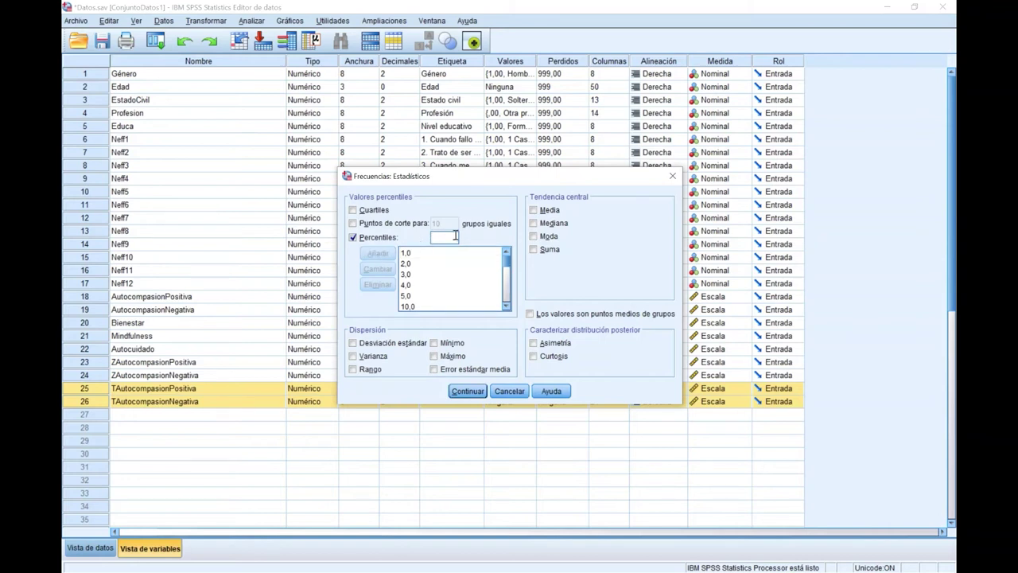
text(99)
key(alt+a)
text(0)
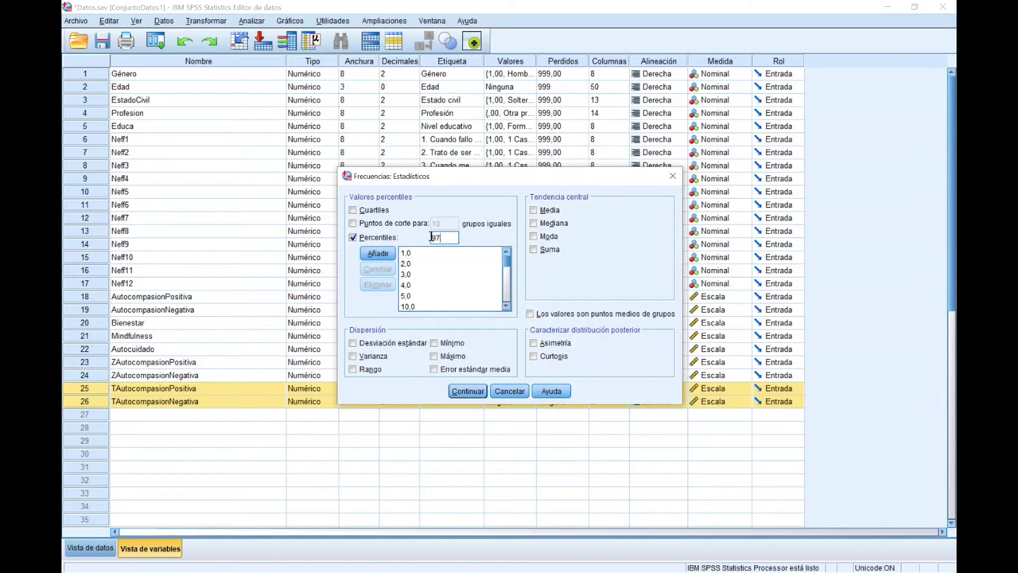
key(alt+a)
text(50)
click(383, 253)
click(429, 236)
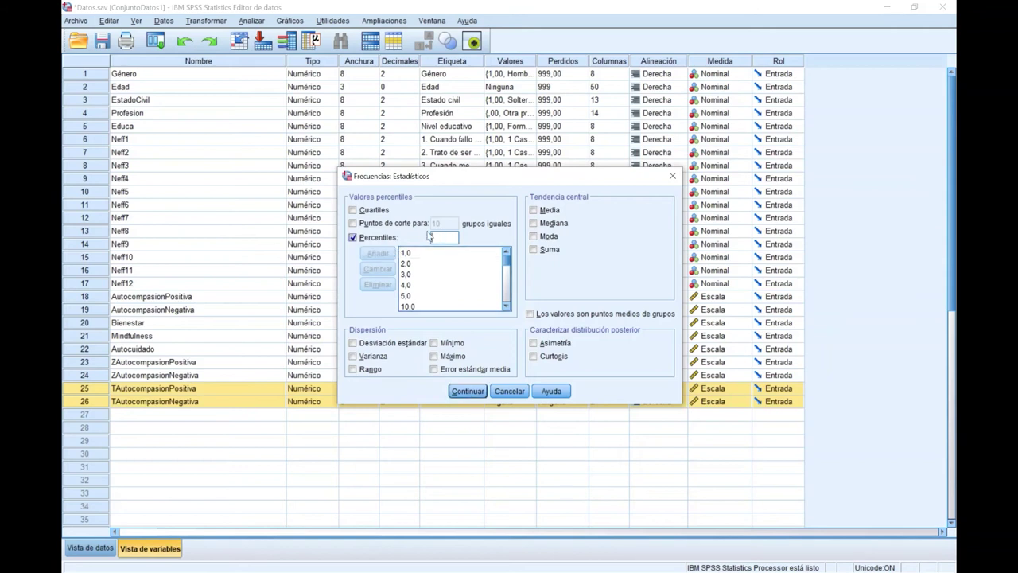
text(25)
click(383, 253)
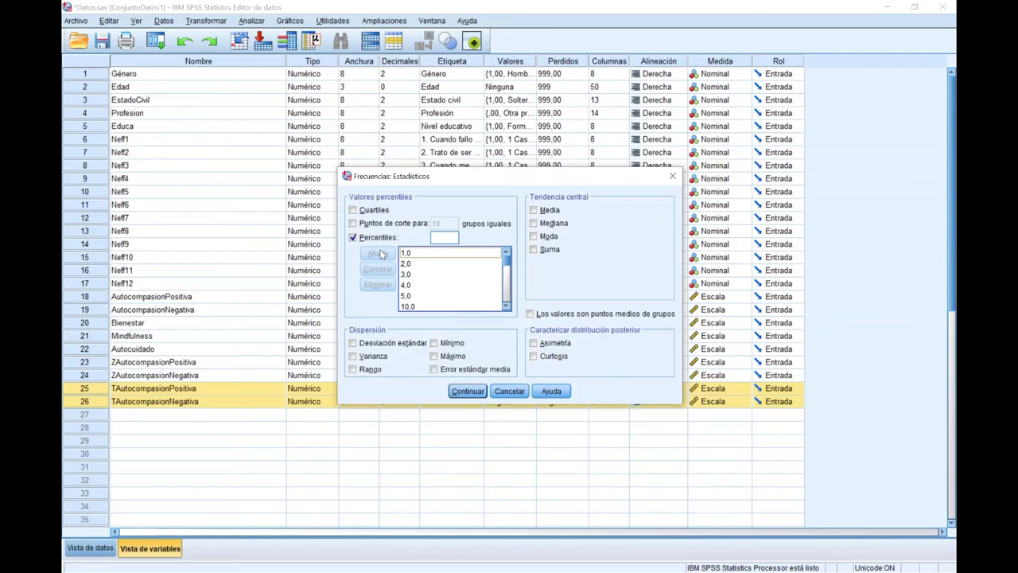
Step: Include the mean and standard deviation in the requested statistics and accept the statistics settings
click(534, 211)
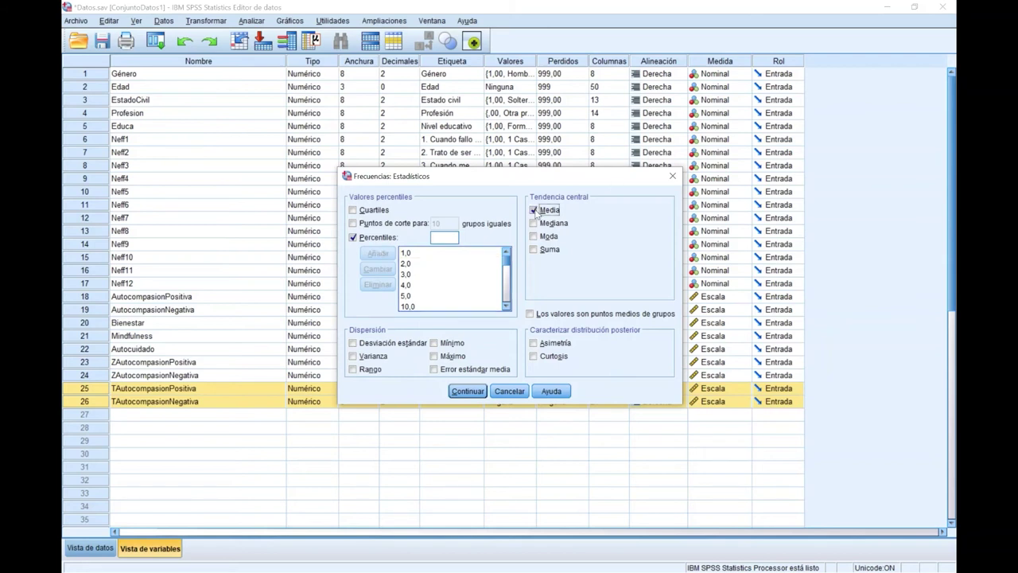
click(379, 347)
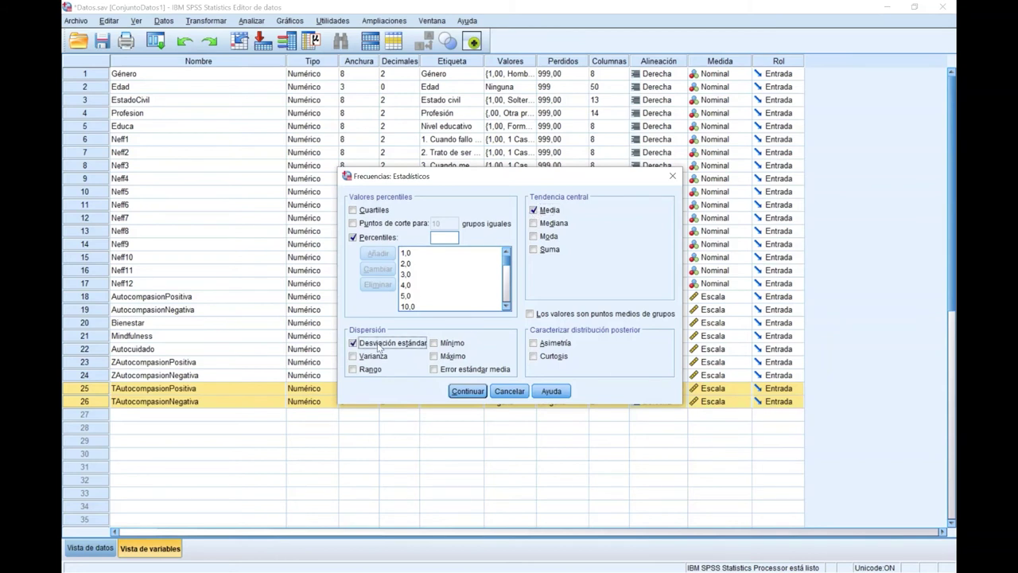
click(468, 391)
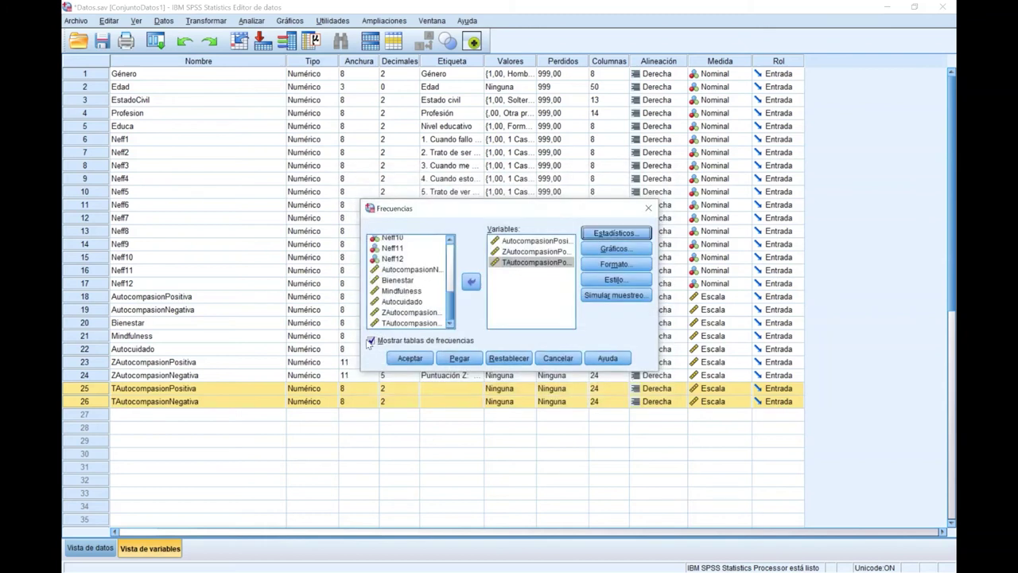
Step: Turn off the display of frequency tables and run the Frequencies analysis
click(379, 342)
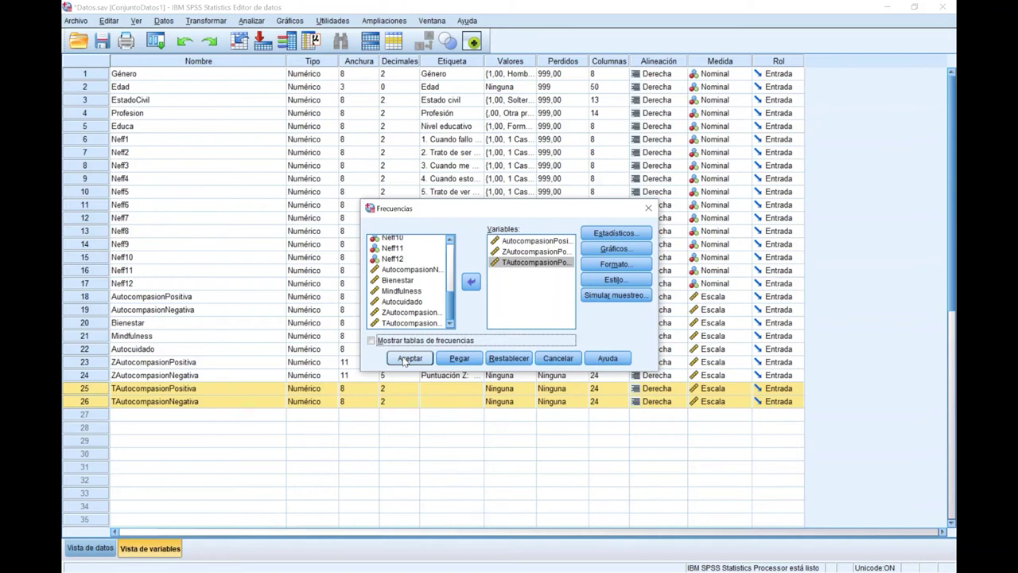
click(406, 358)
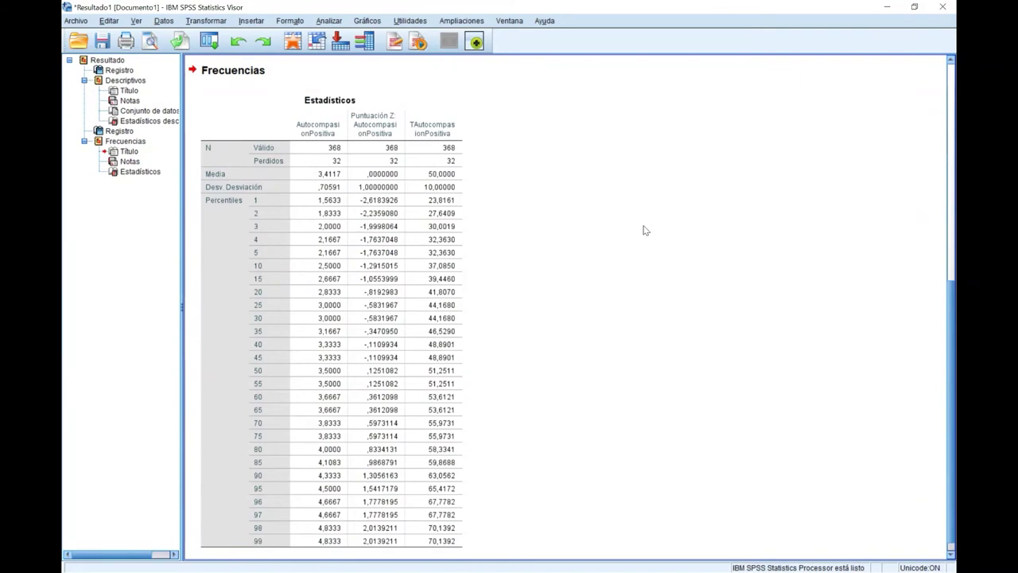
Step: Reopen the Frequencies analysis and remove the AutocompasionPositiva variable with its Z and T versions from the analysis variables
click(328, 21)
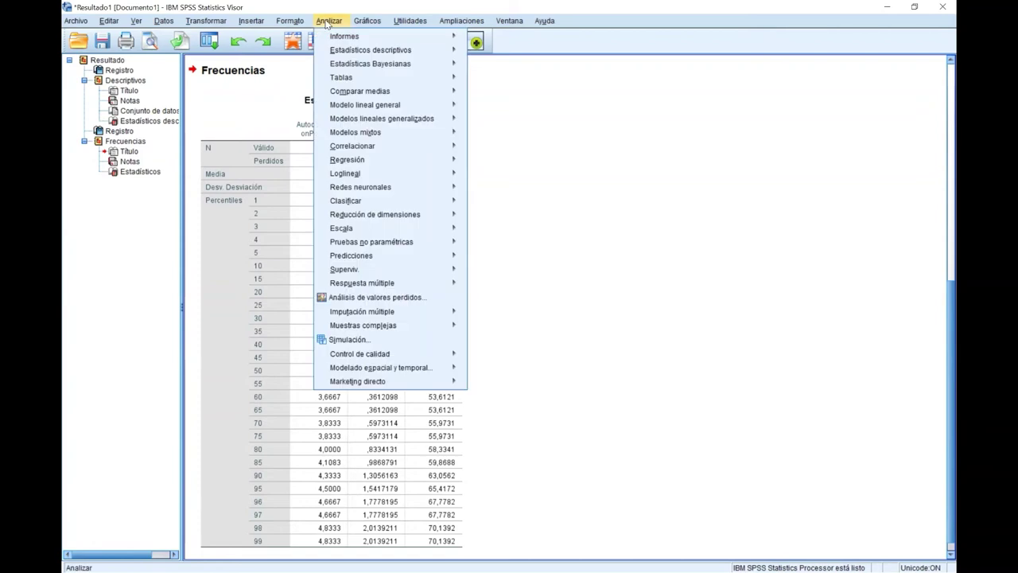
mouse_move(370, 50)
click(503, 53)
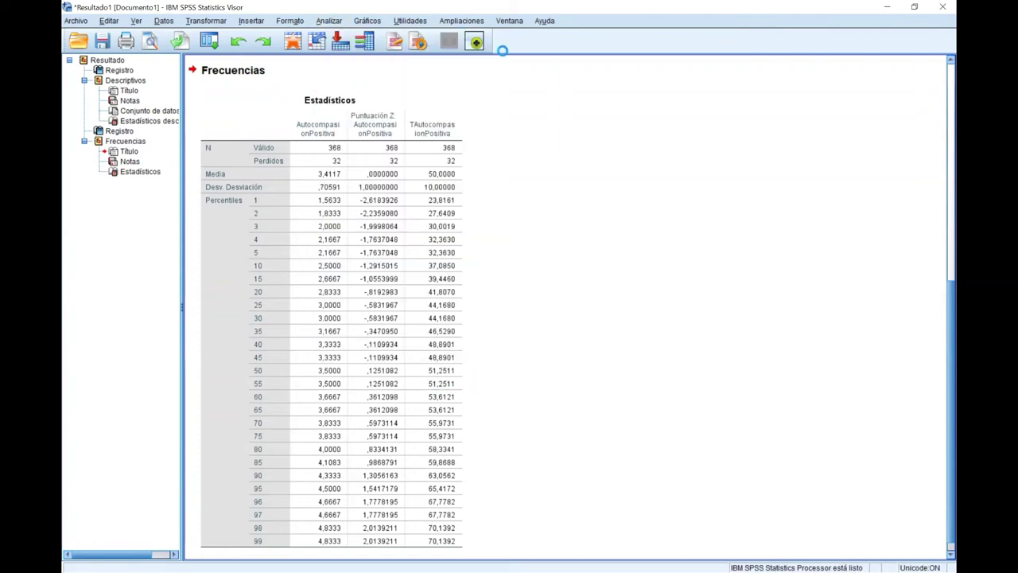
click(519, 264)
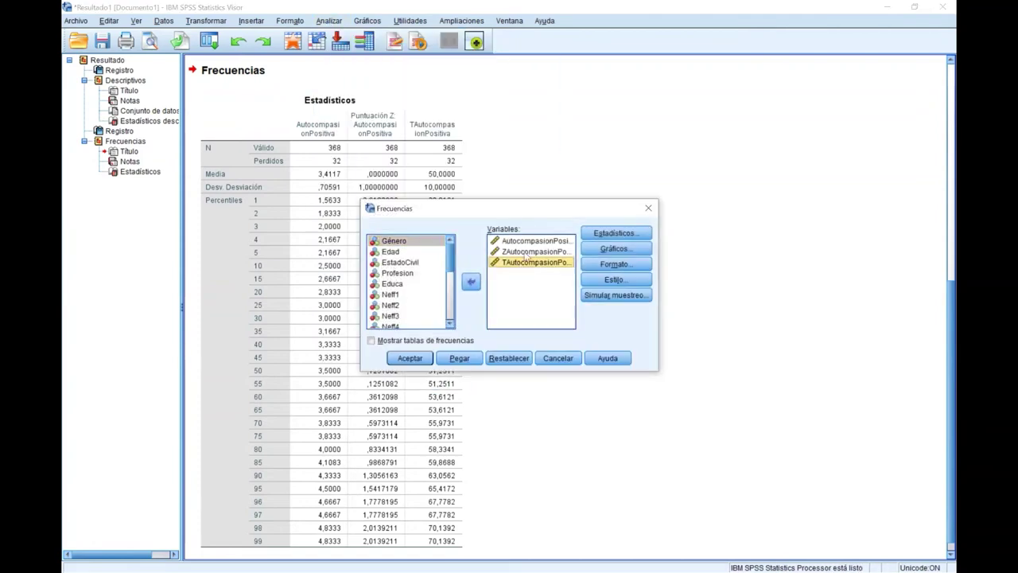
shift+click(525, 240)
click(470, 283)
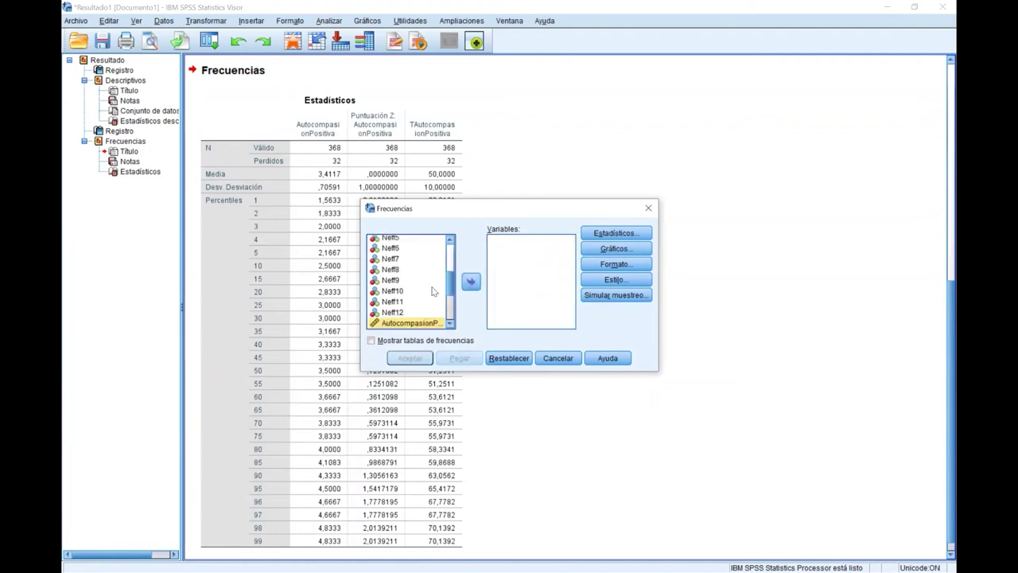
scroll(418, 284, down, 1)
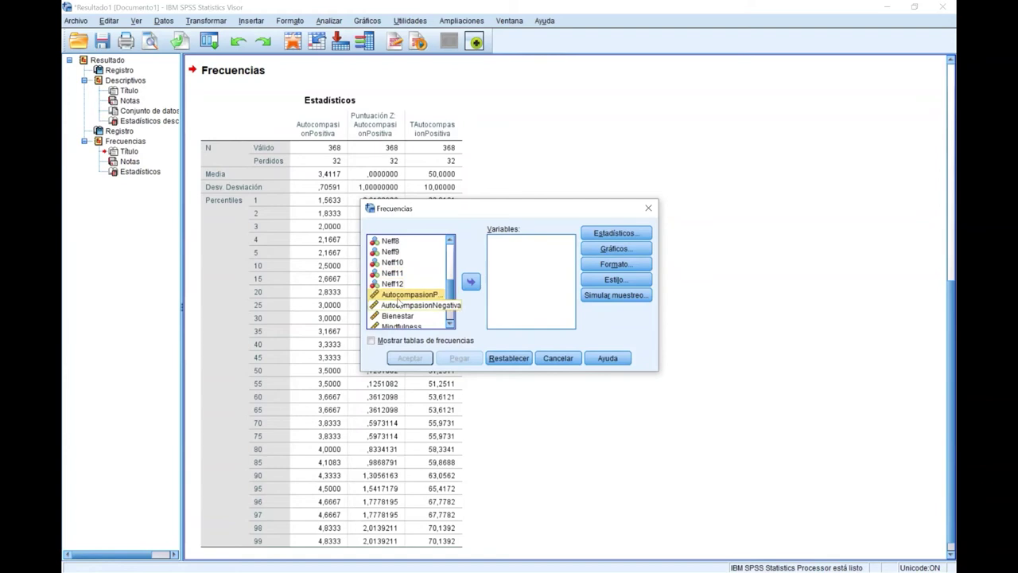
Step: Add AutocompasionNegativa, ZAutocompasionNegativa and TAutocompasionNegativa to the Frequencies analysis variables
click(403, 305)
click(474, 284)
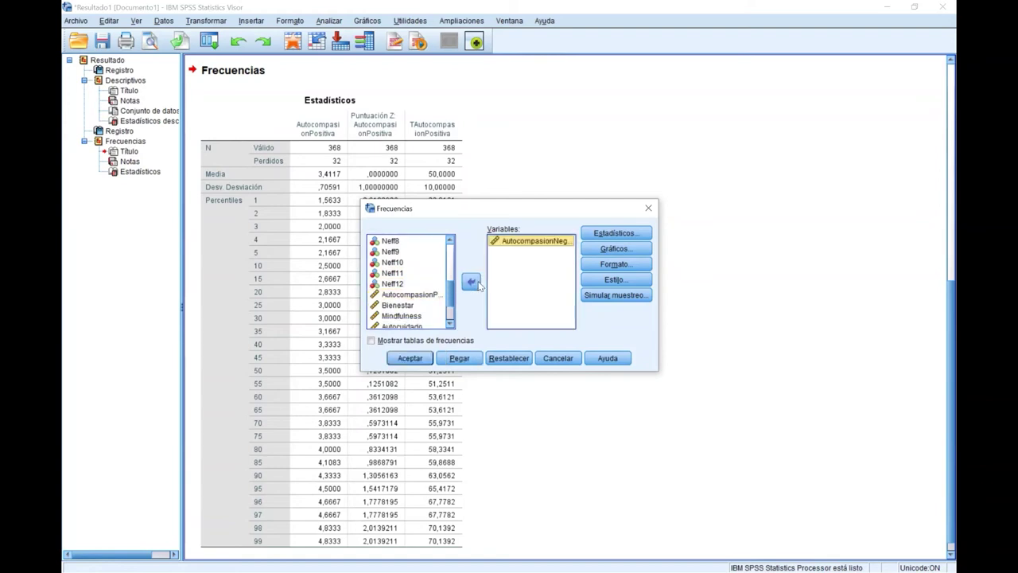
scroll(405, 274, down, 1)
click(402, 302)
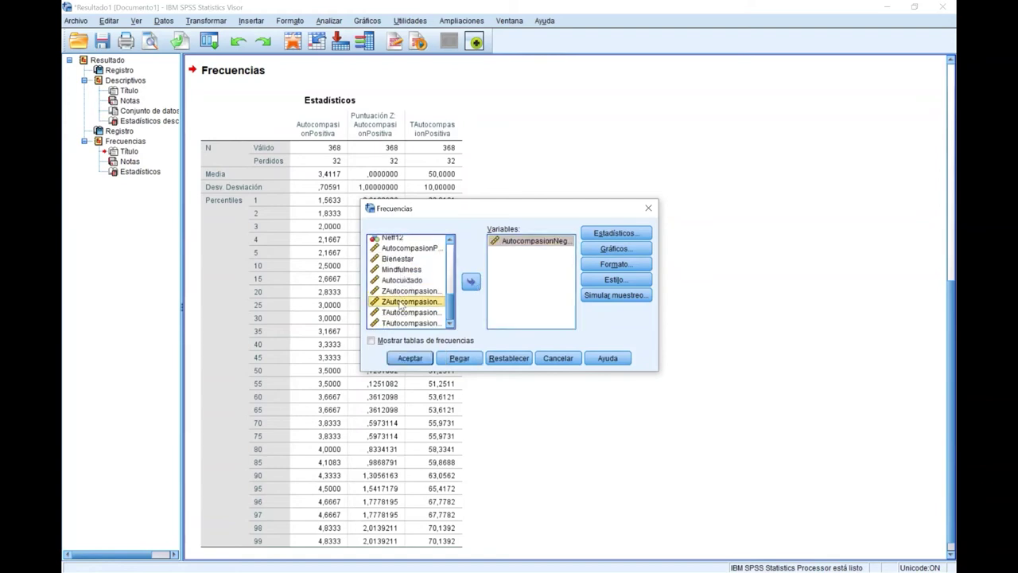
click(471, 284)
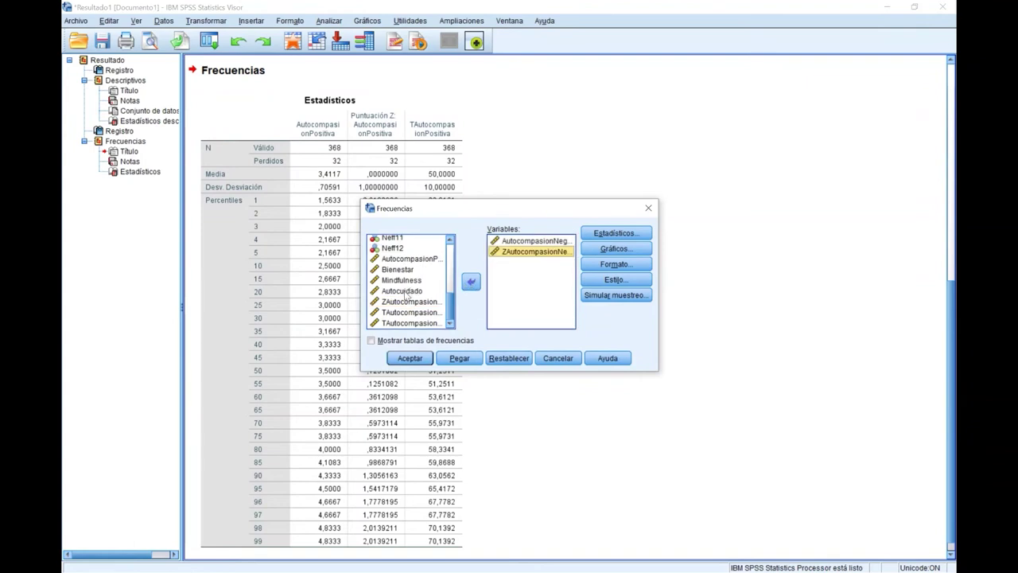
click(408, 323)
click(471, 283)
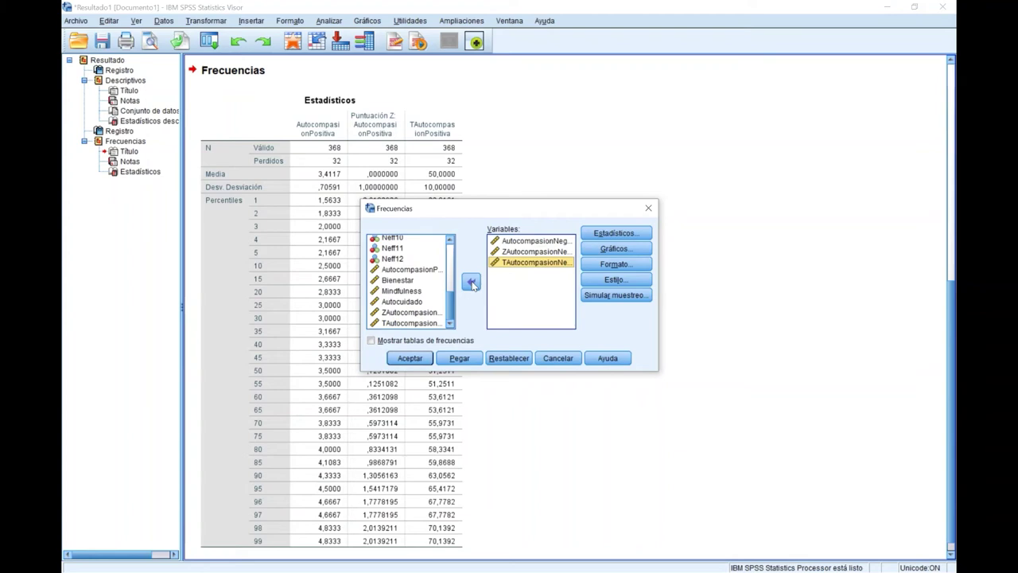
Step: Check the requested percentiles, mean and standard deviation, keep those settings, and run the Frequencies analysis for the AutocompasionNegativa variables
click(617, 233)
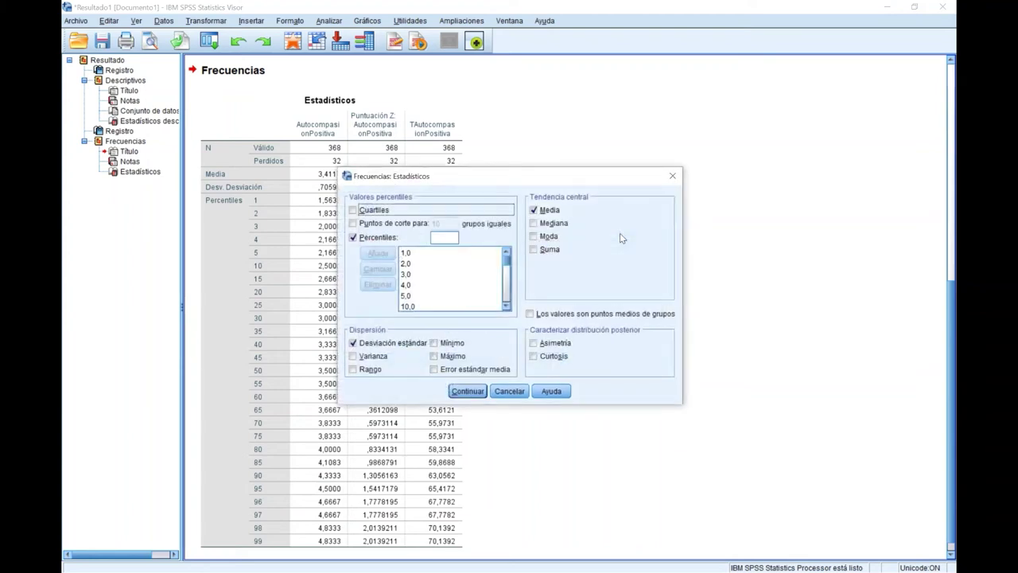
scroll(468, 265, down, 7)
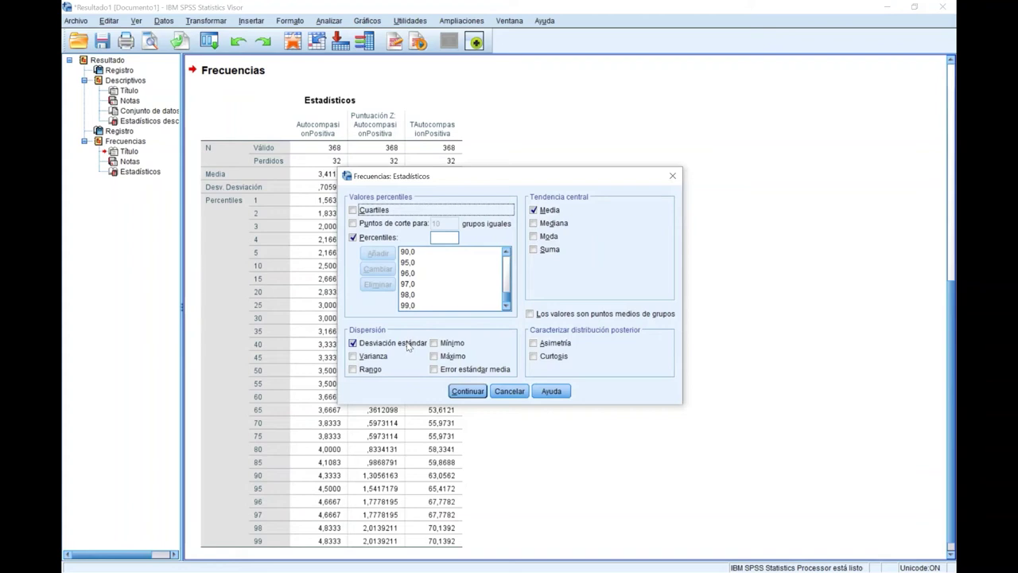
click(468, 390)
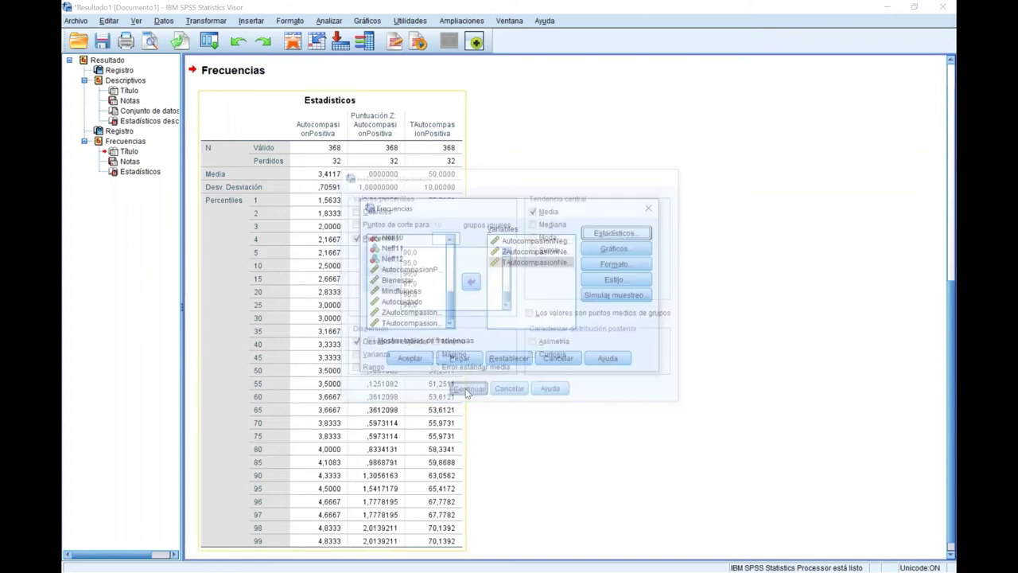
click(408, 359)
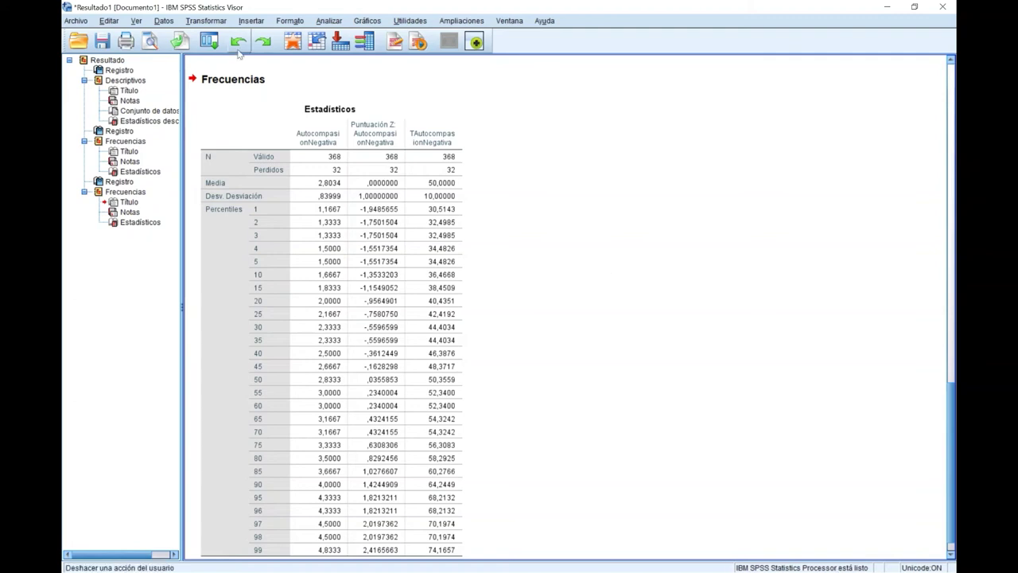
Step: Split the file by Género, organizing the output by groups and sorting the file by the grouping variable
click(161, 21)
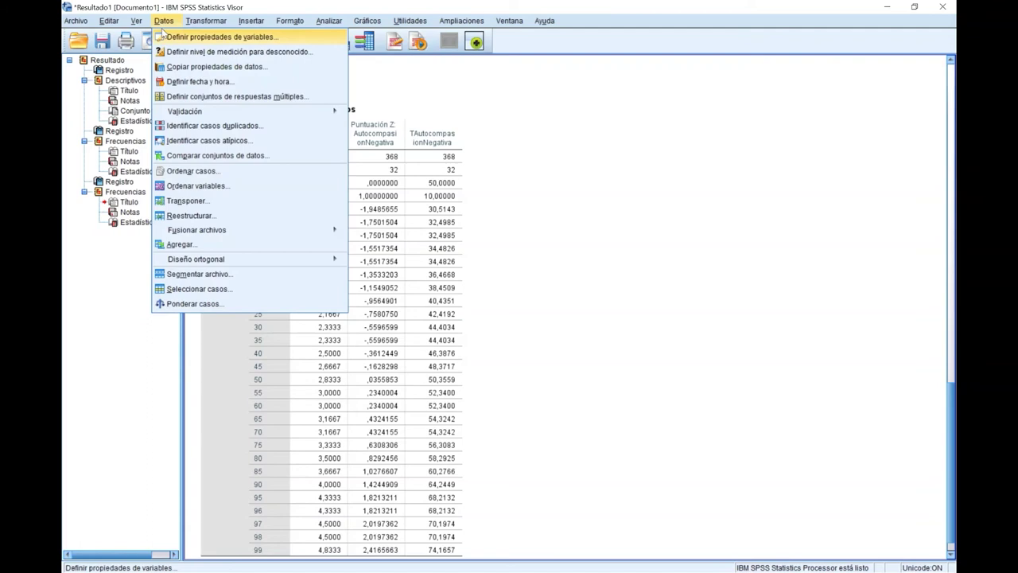
click(195, 276)
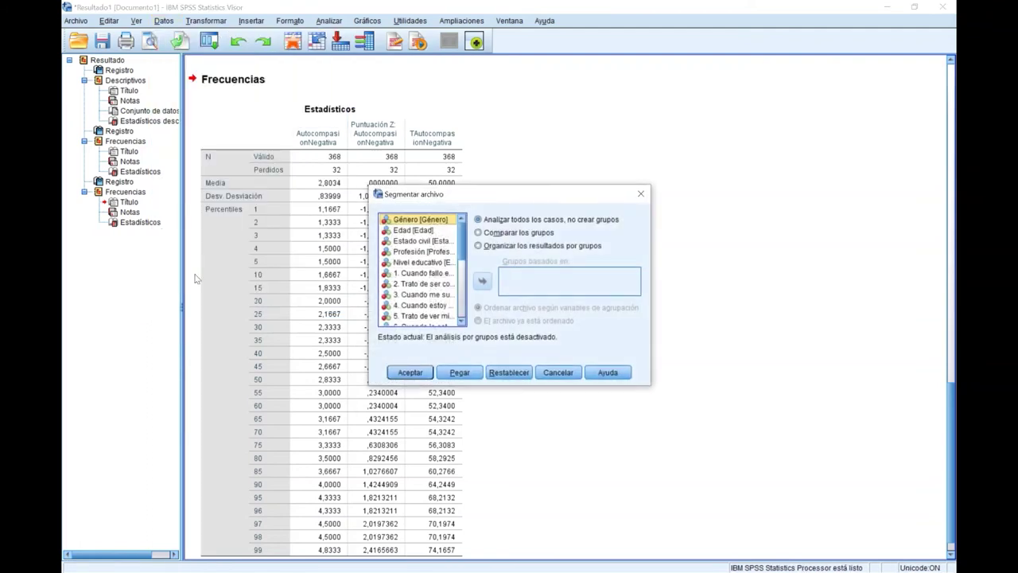
click(499, 248)
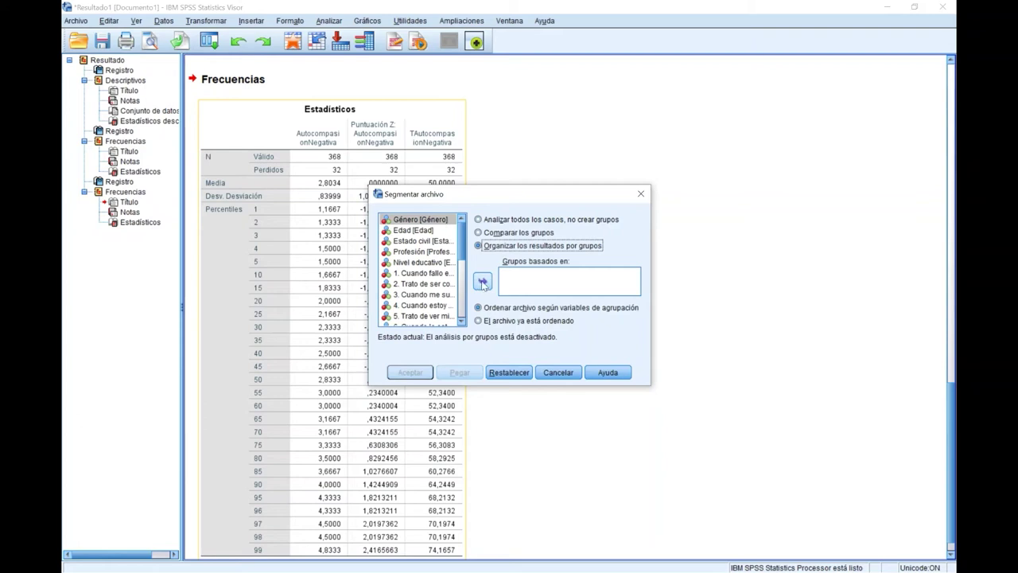
click(483, 283)
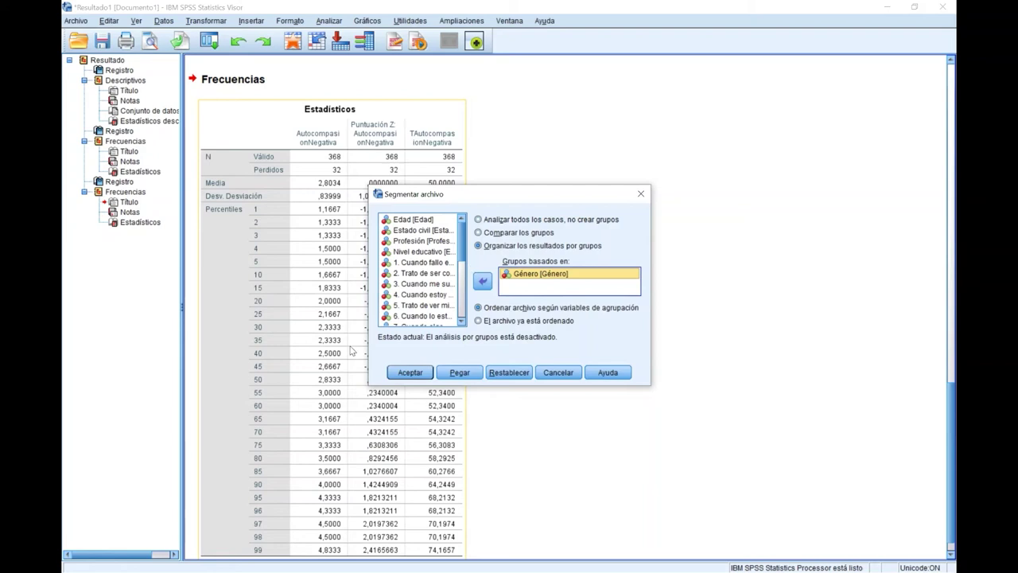
click(409, 372)
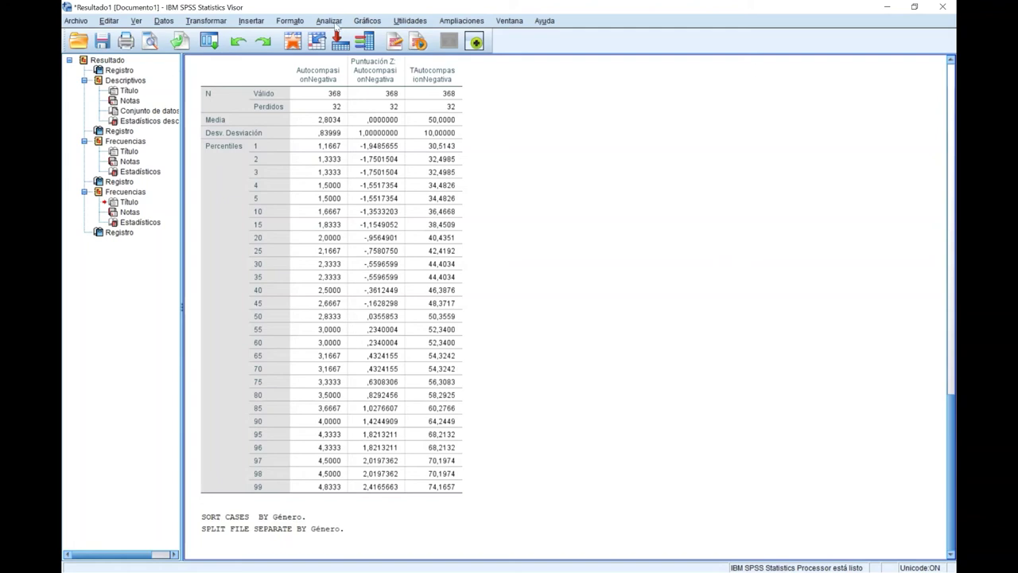
Step: Reopen the Frequencies analysis and remove AutocompasionNegativa with its Z and T versions from the analysis variables
click(329, 21)
mouse_move(362, 50)
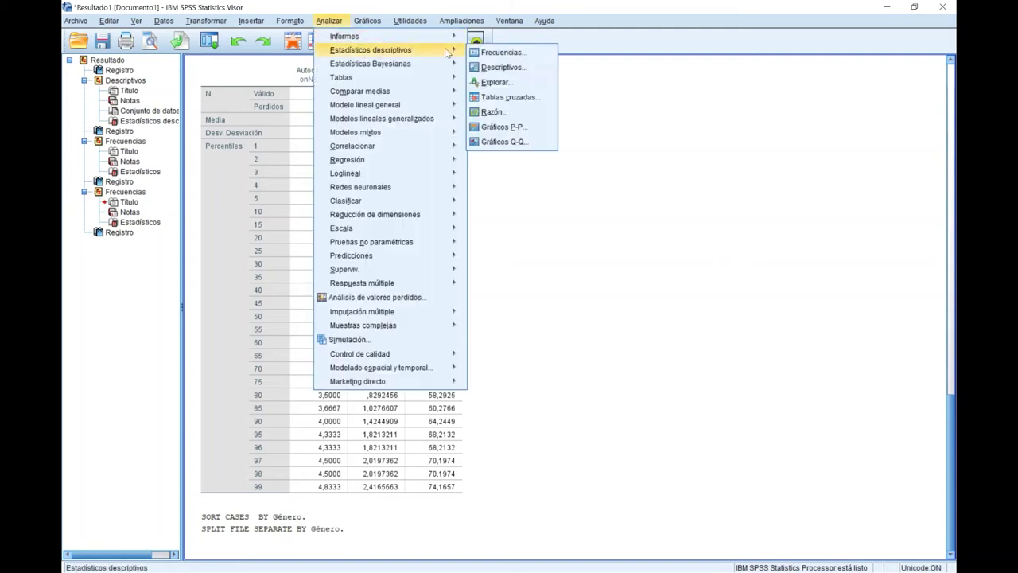
click(491, 52)
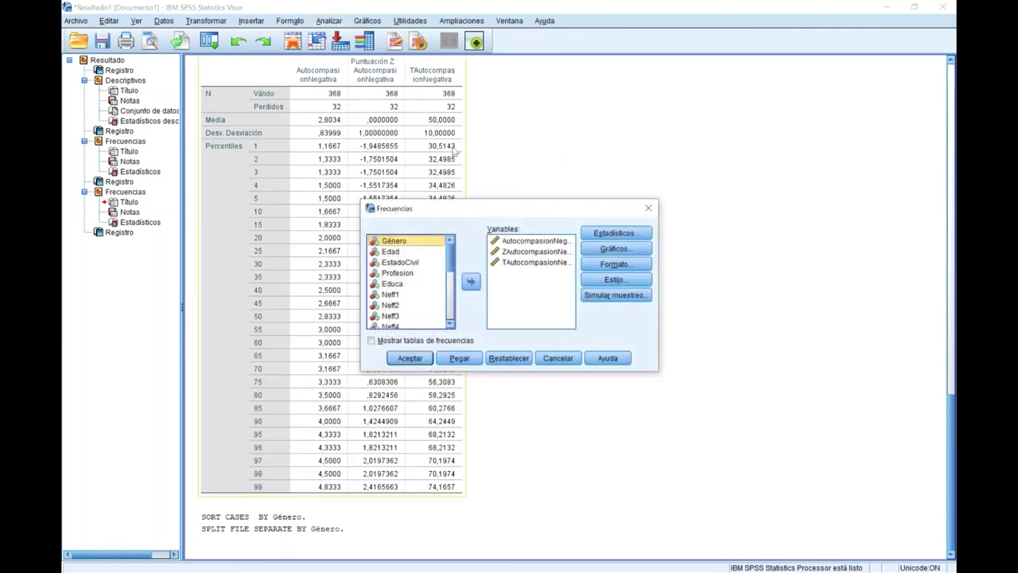
shift+click(531, 240)
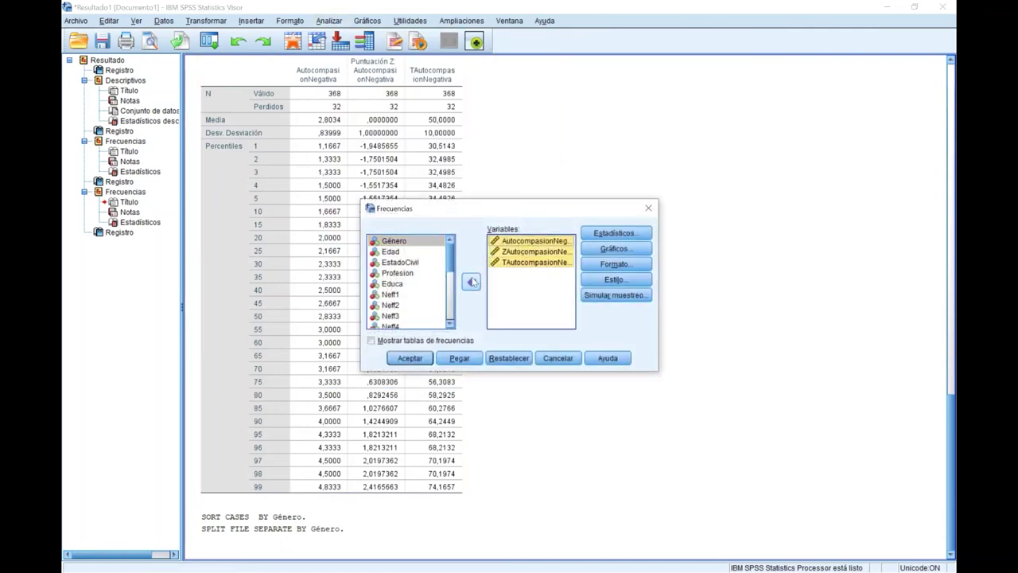
click(471, 280)
Step: Add AutocompasionPositiva and its Z and T versions to the Frequencies analysis variables
click(424, 312)
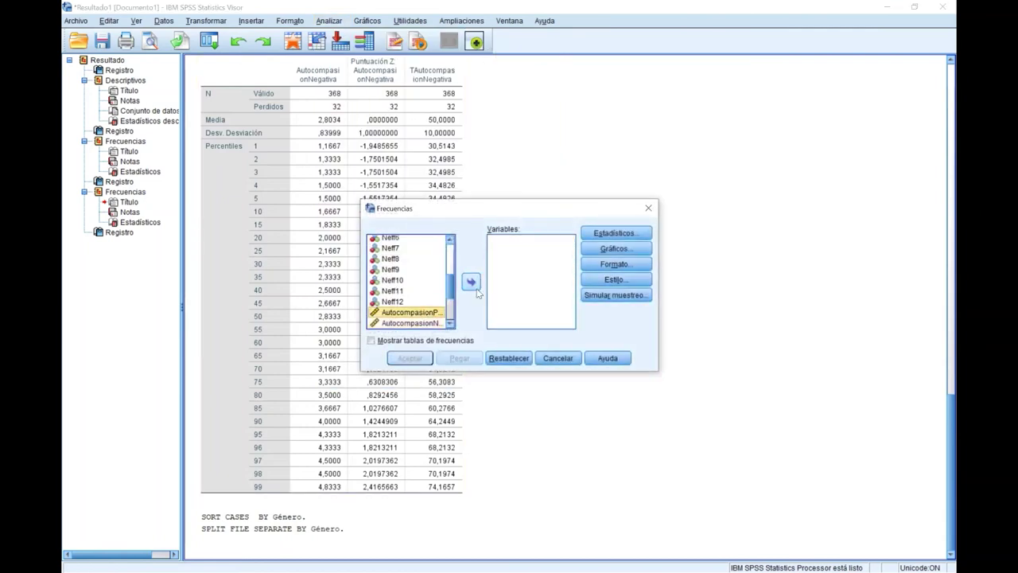
click(471, 282)
scroll(423, 294, down, 1)
scroll(424, 293, down, 1)
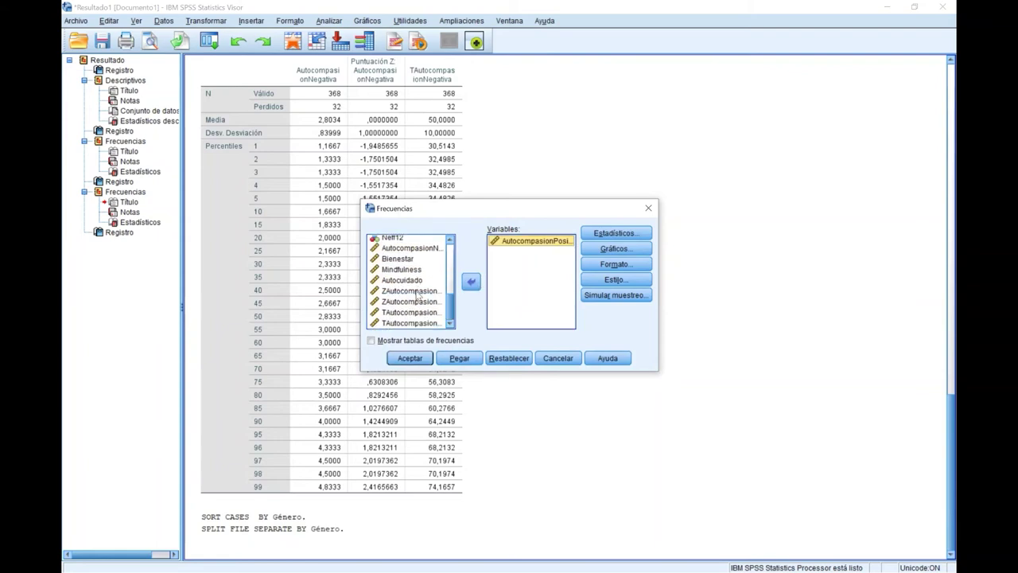
click(407, 291)
click(471, 281)
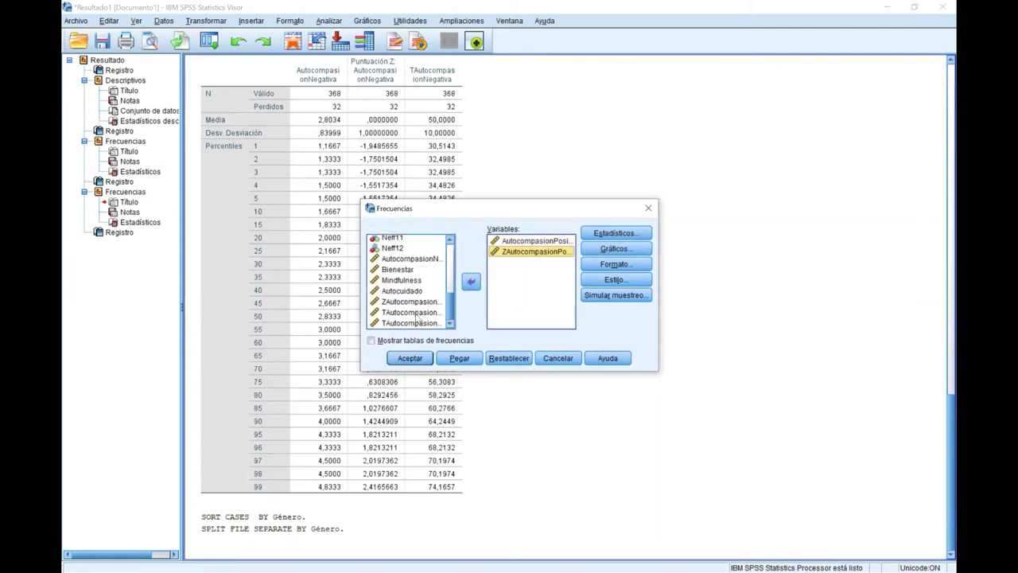
click(419, 312)
click(471, 282)
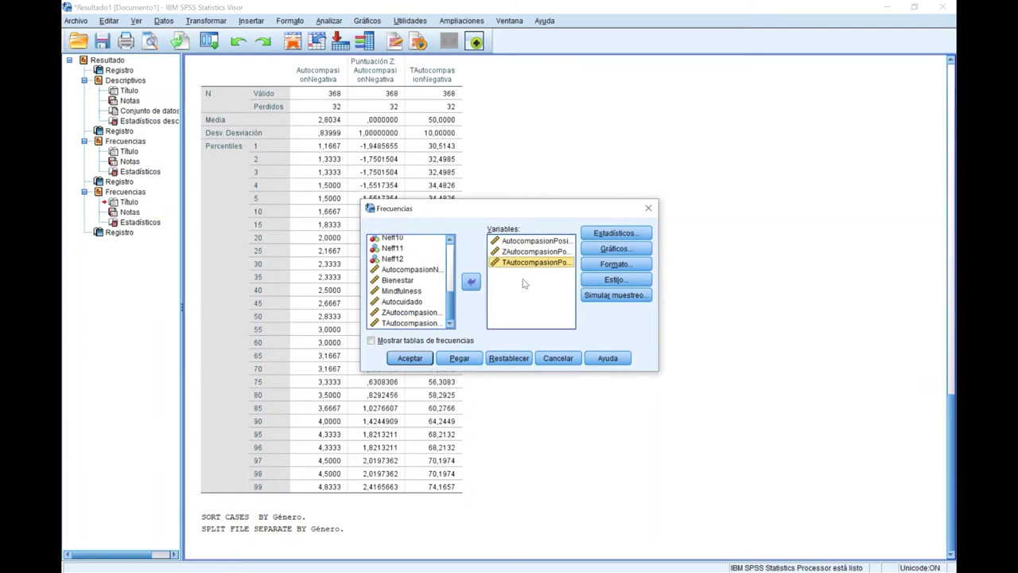
Step: Check and keep the percentile, mean and standard deviation settings, and run the gender-split Frequencies analysis for the AutocompasionPositiva variables
click(628, 234)
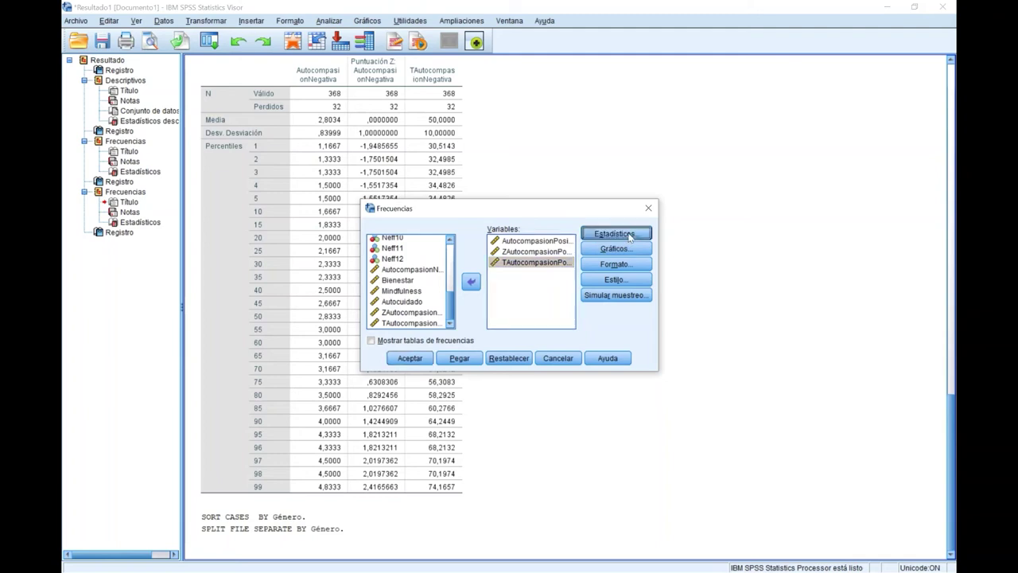
scroll(456, 272, down, 5)
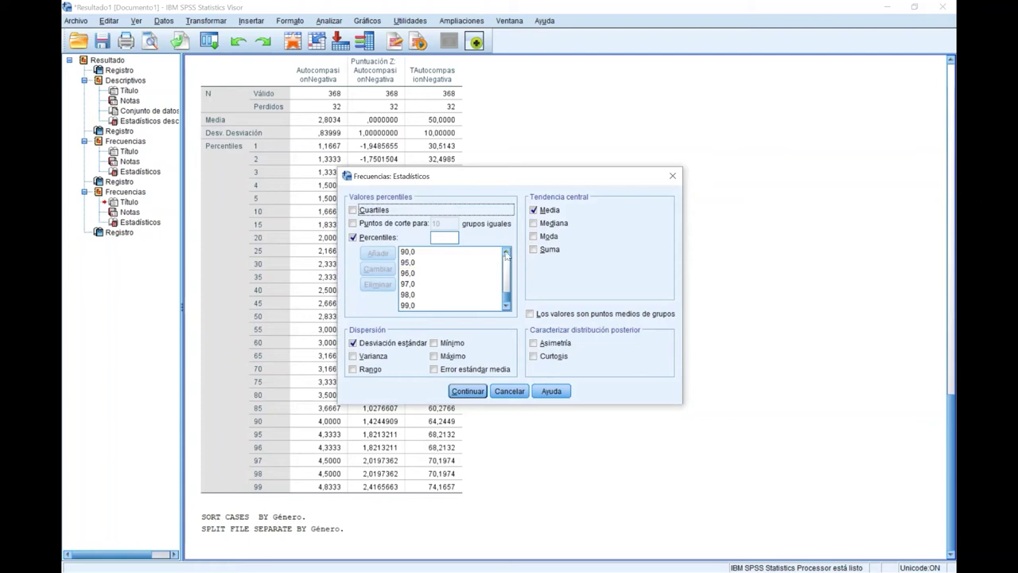
click(466, 392)
click(389, 359)
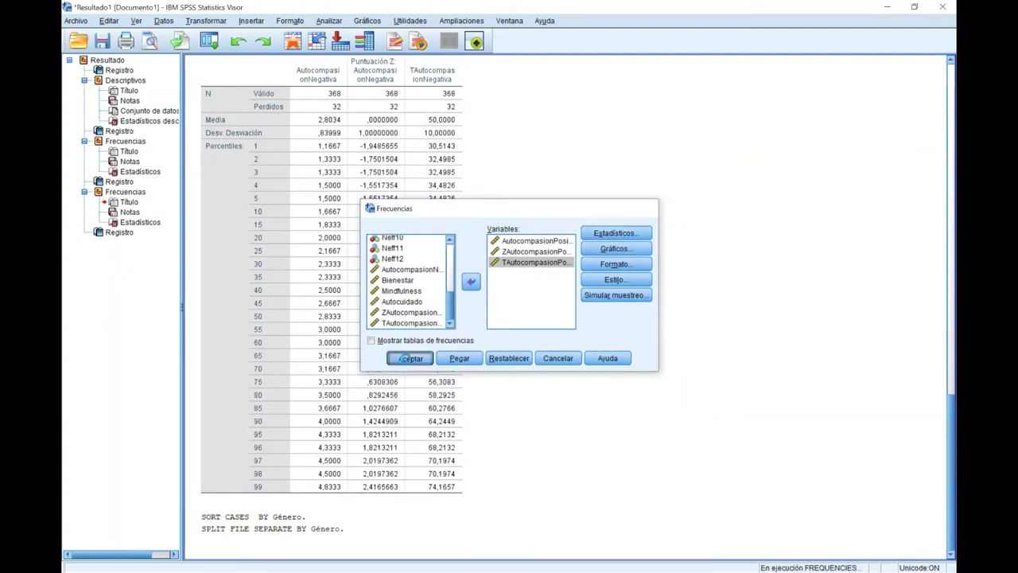
Step: Reopen the Frequencies analysis and clear AutocompasionPositiva with its Z and T versions from the analysis variables
click(330, 22)
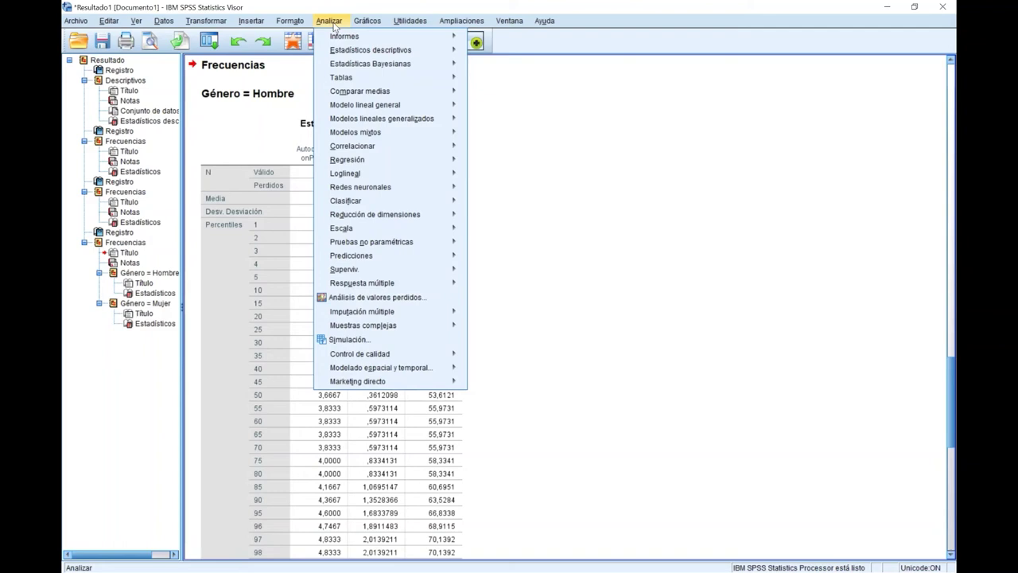
mouse_move(414, 54)
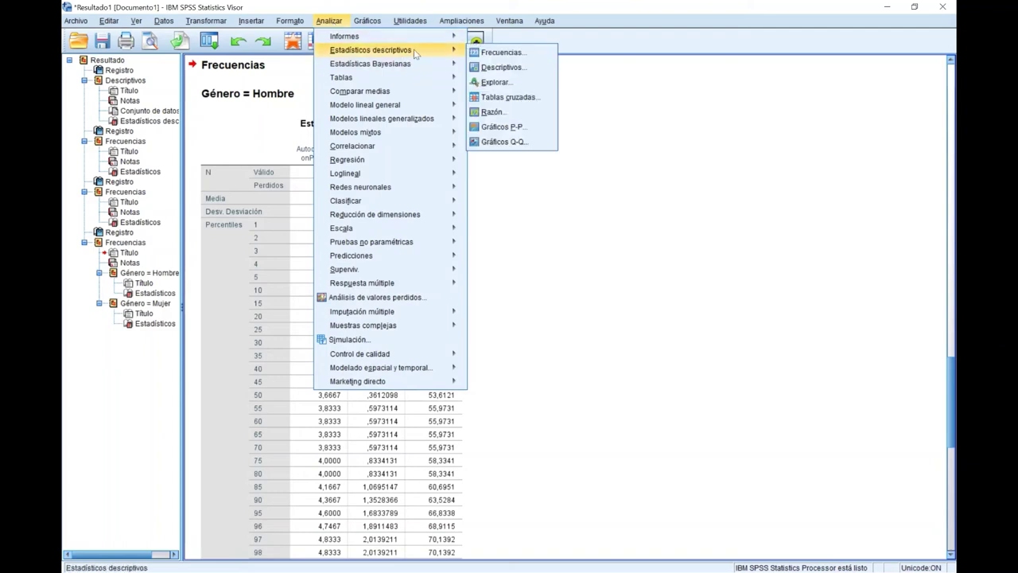
click(498, 53)
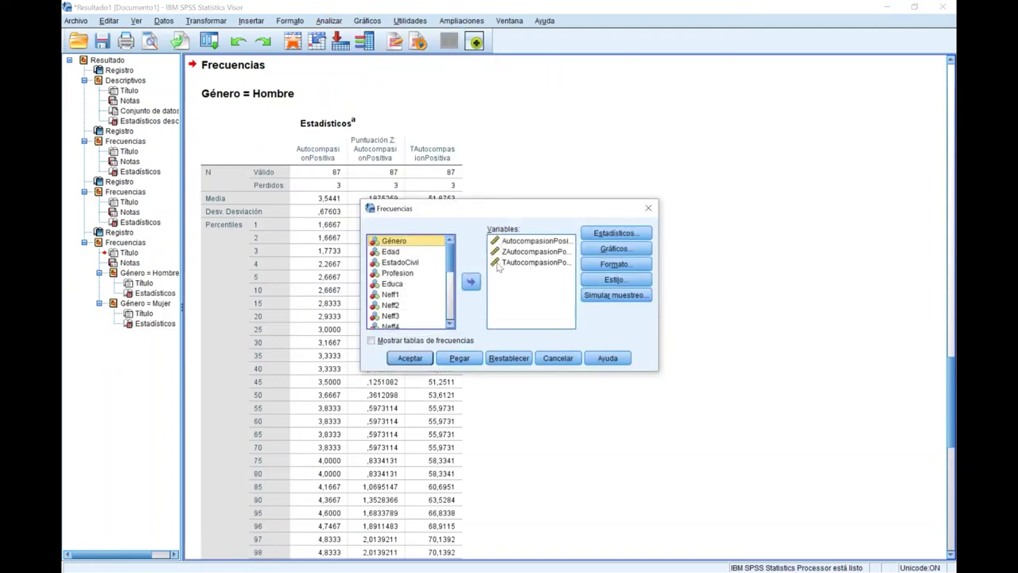
click(499, 263)
shift+click(509, 242)
click(471, 281)
Step: Add AutocompasionNegativa and its Z and T versions to the variables for the gender-split Frequencies analysis
scroll(428, 274, down, 1)
click(425, 272)
click(471, 281)
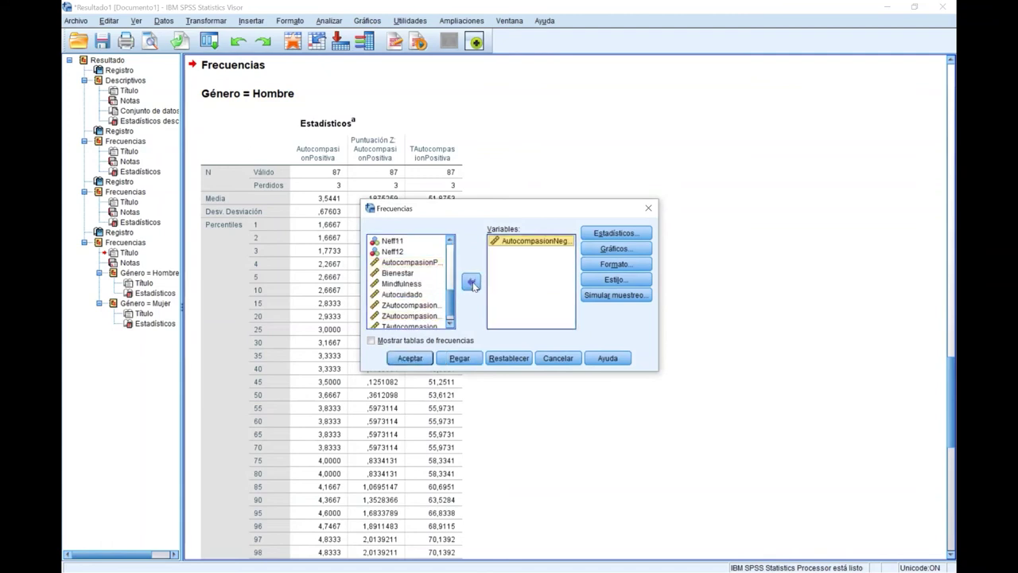
scroll(414, 279, down, 1)
click(408, 302)
click(471, 281)
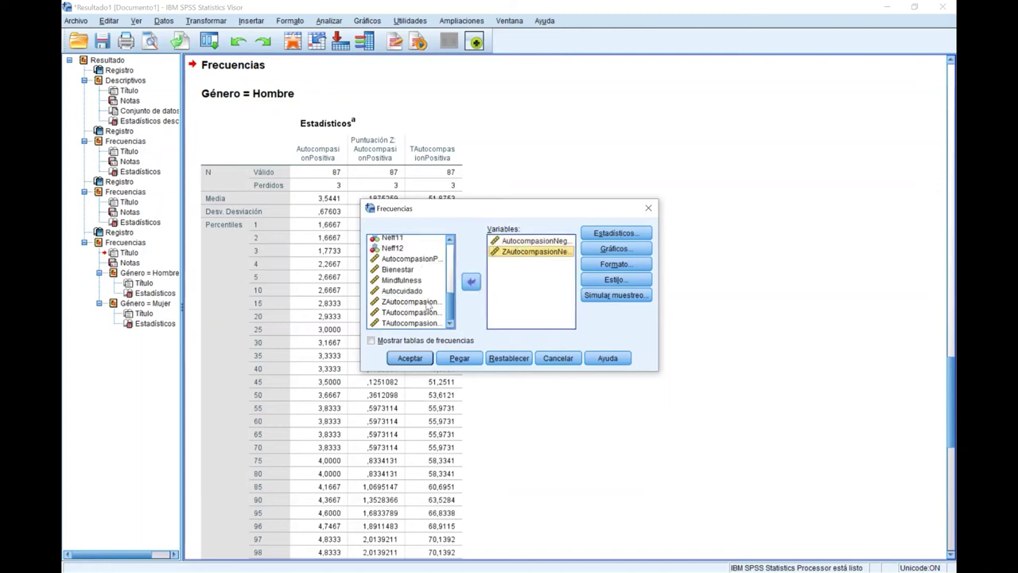
click(408, 322)
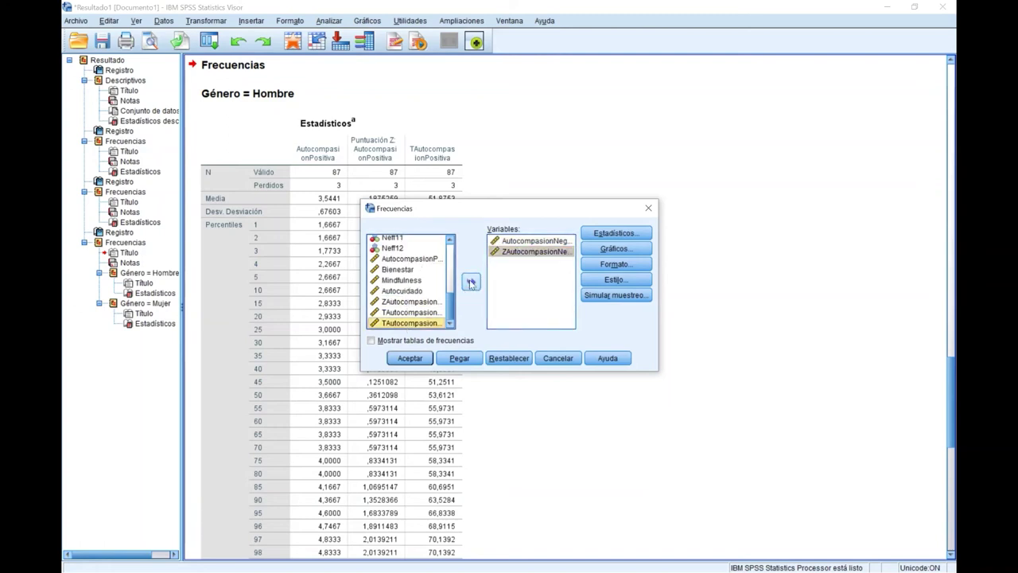
click(471, 283)
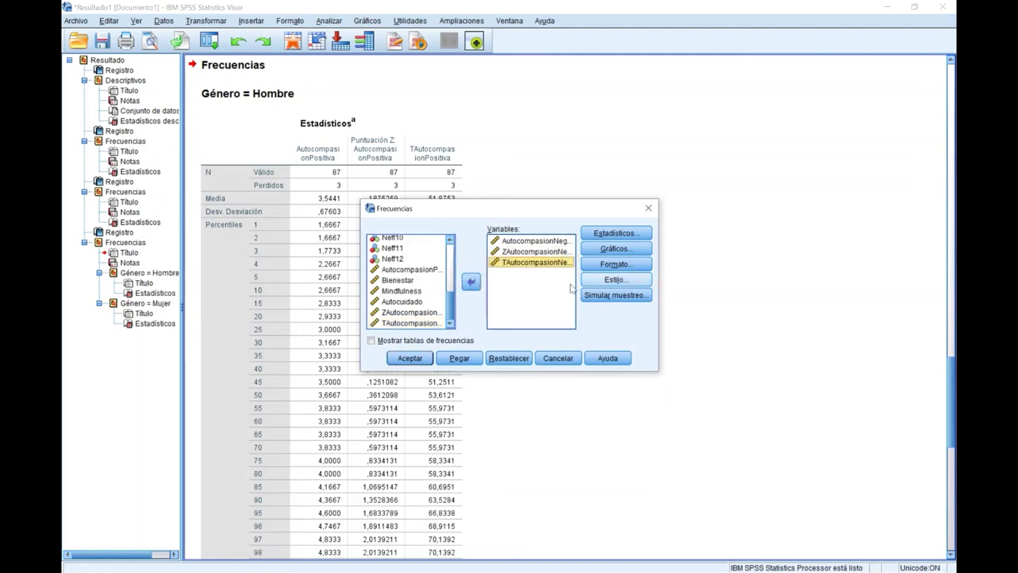
Step: Keep the percentile, mean and standard deviation settings and run the gender-split Frequencies analysis for the AutocompasionNegativa variables
click(629, 235)
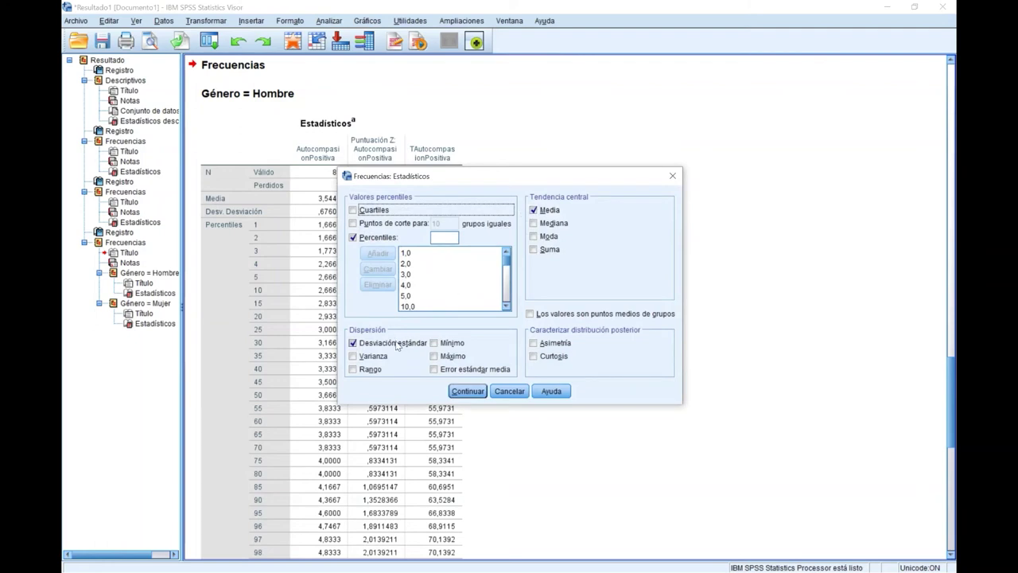
click(469, 393)
click(419, 362)
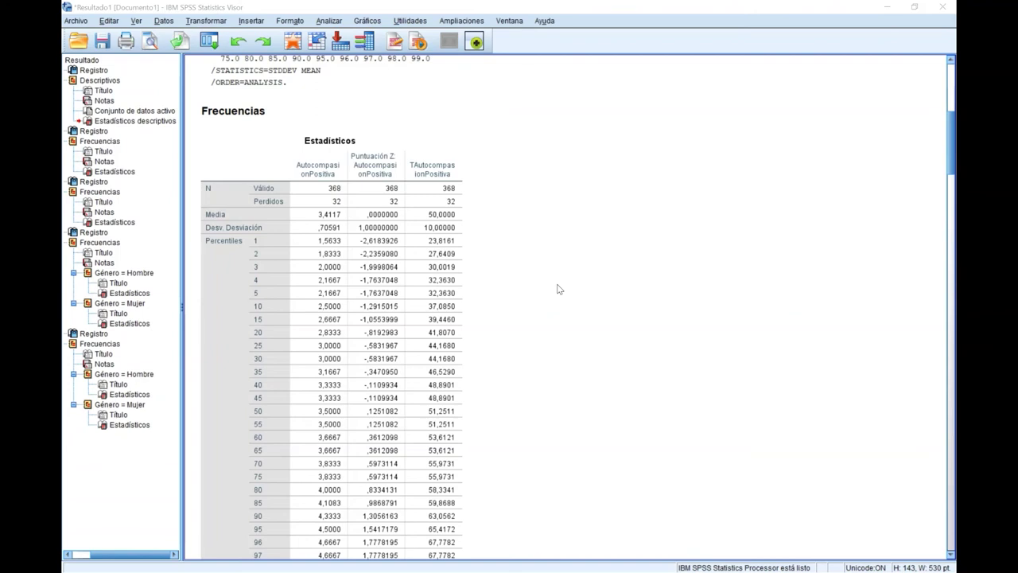
Step: Review the full-sample percentile tables for AutocompasionPositiva and AutocompasionNegativa in the output
scroll(558, 289, down, 5)
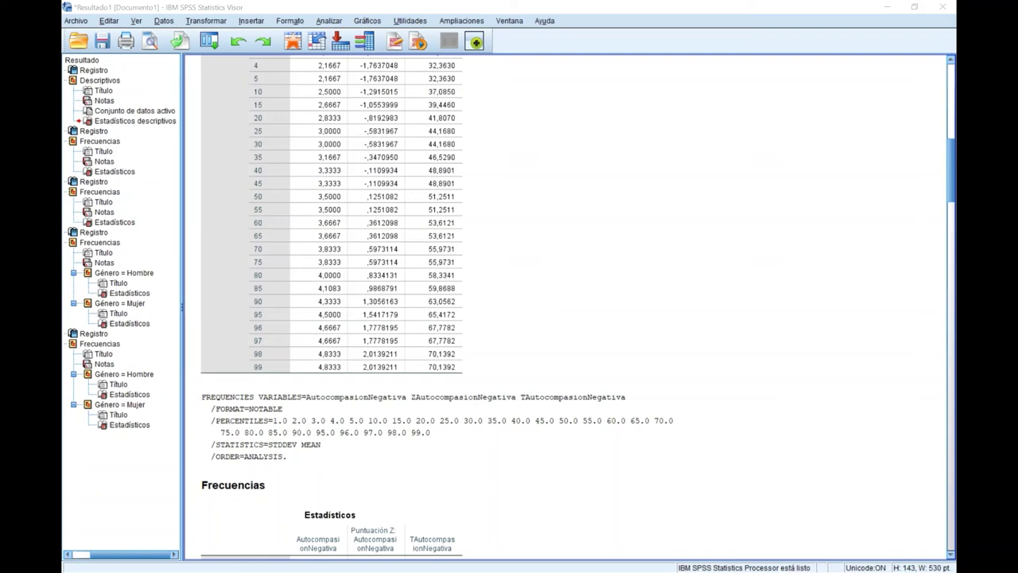
scroll(532, 336, down, 6)
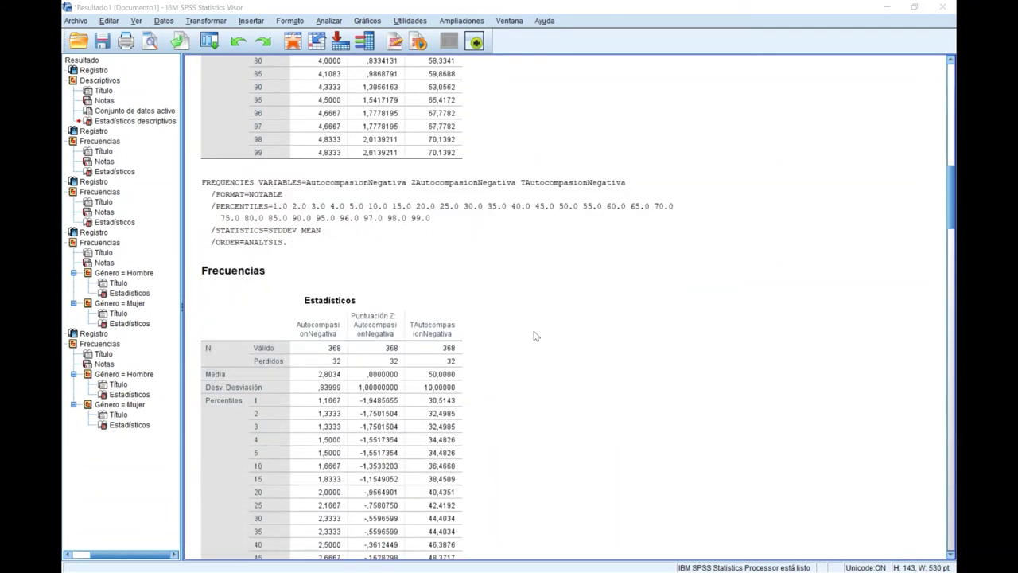
scroll(534, 336, down, 1)
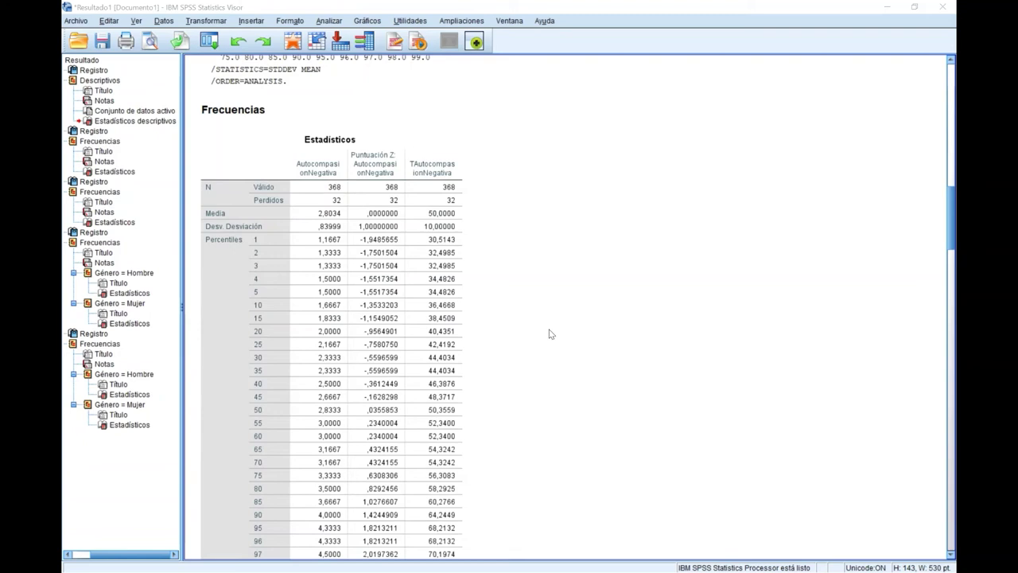
Step: Review the gender-split percentile tables for AutocompasionPositiva and AutocompasionNegativa, examining raw, Z and T scores for Hombre and Mujer
scroll(550, 334, down, 1)
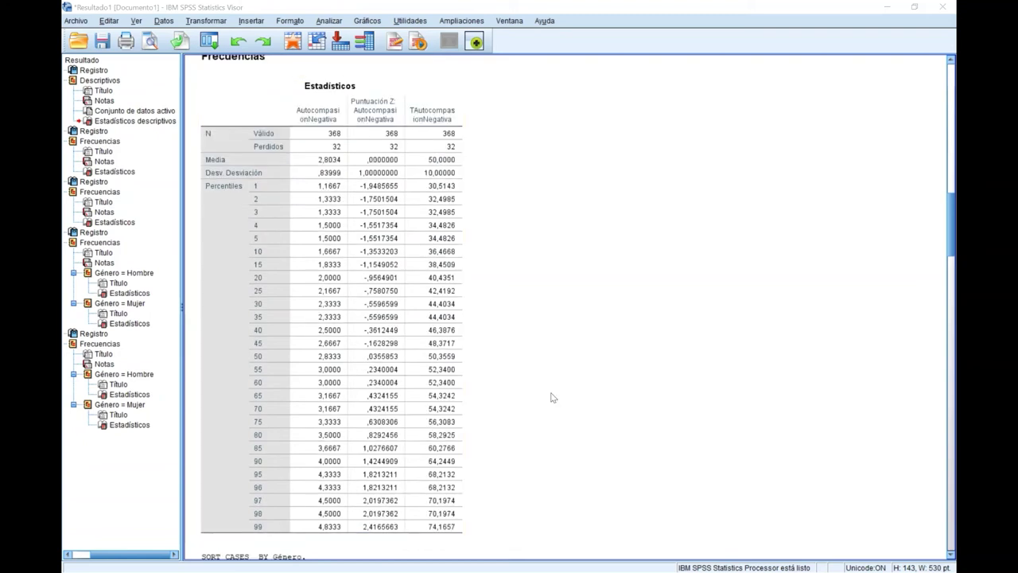
scroll(550, 398, down, 9)
scroll(510, 382, down, 2)
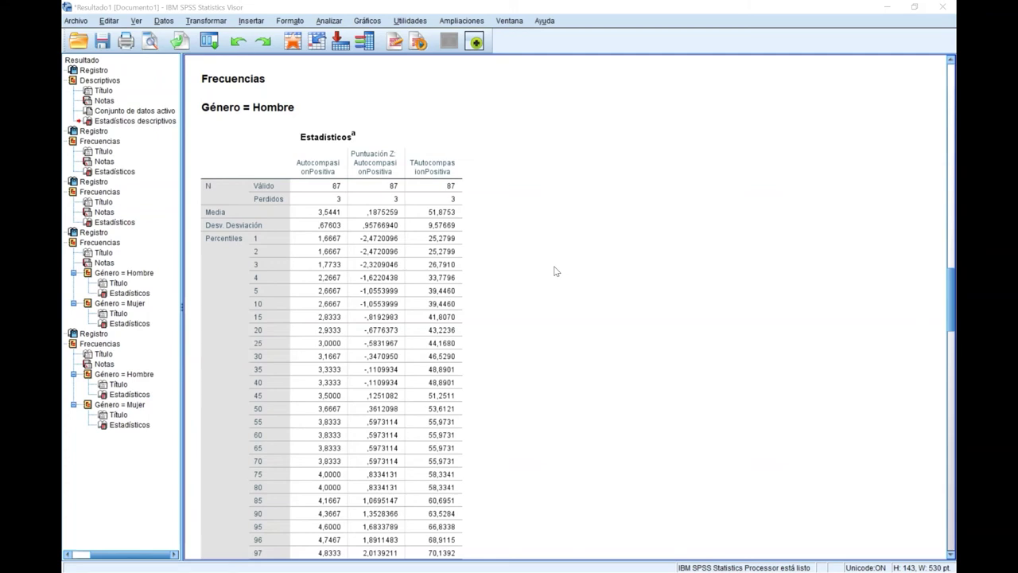
click(224, 194)
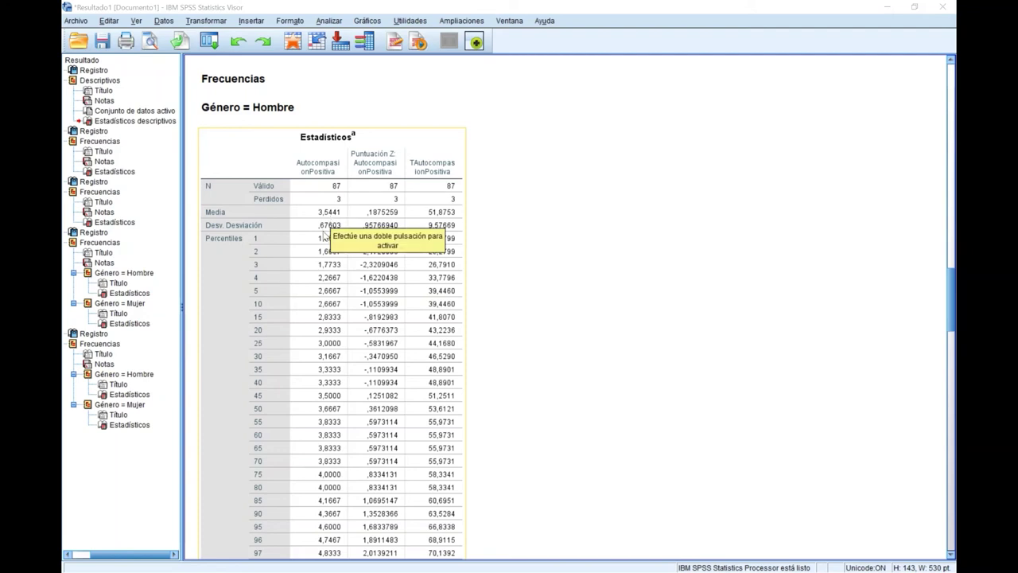
scroll(324, 233, down, 10)
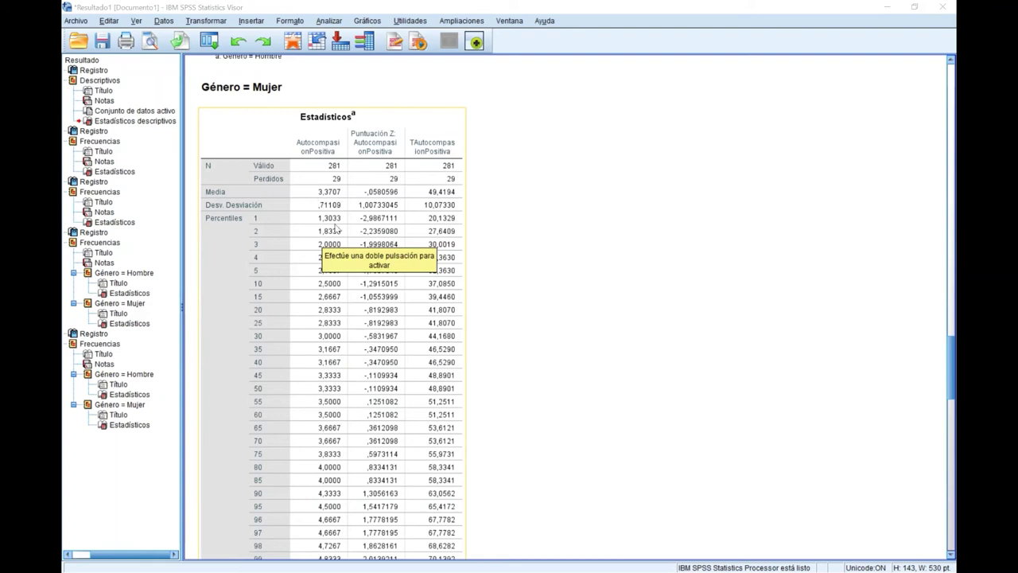
scroll(340, 213, down, 12)
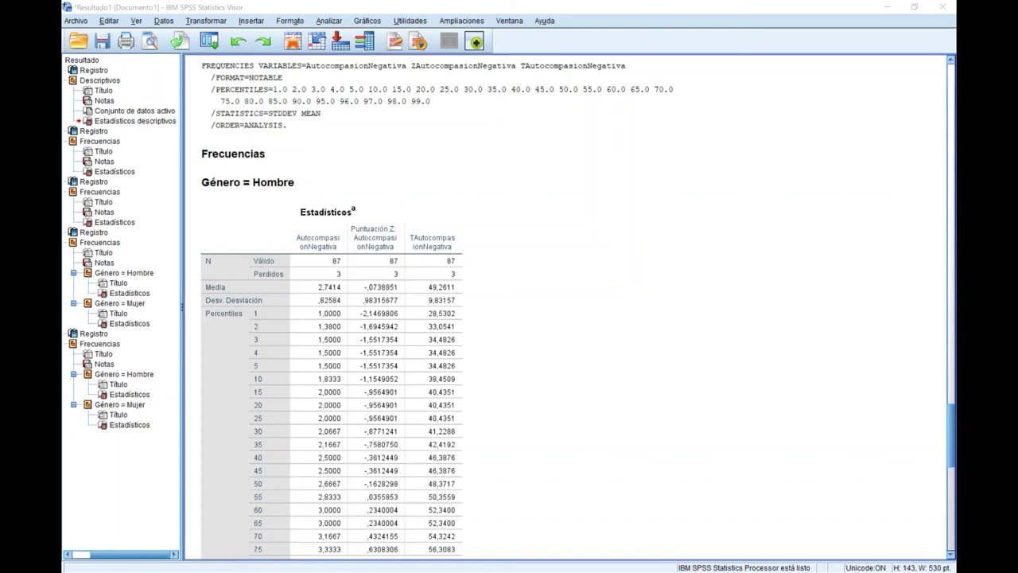
click(196, 271)
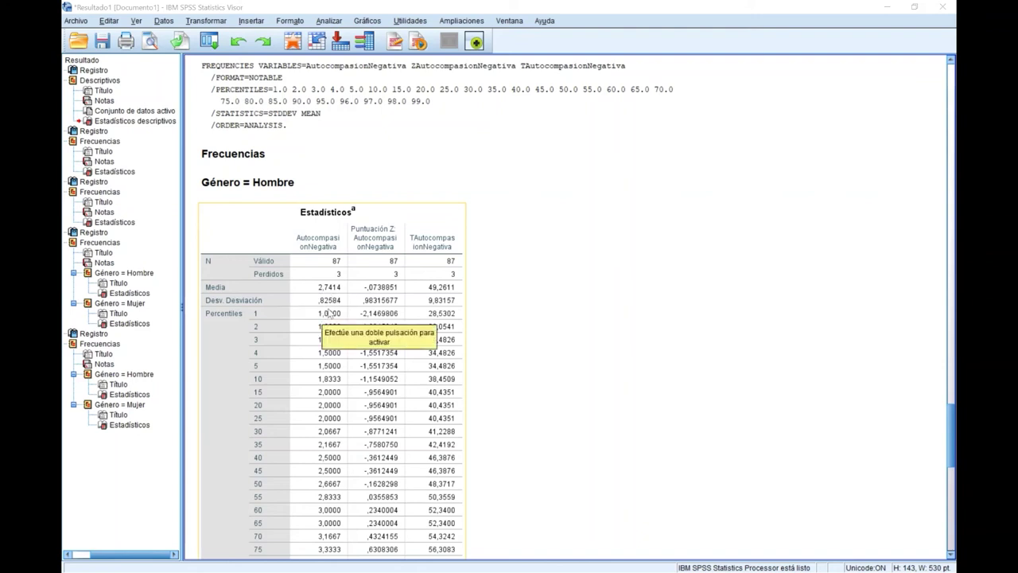
scroll(324, 317, down, 12)
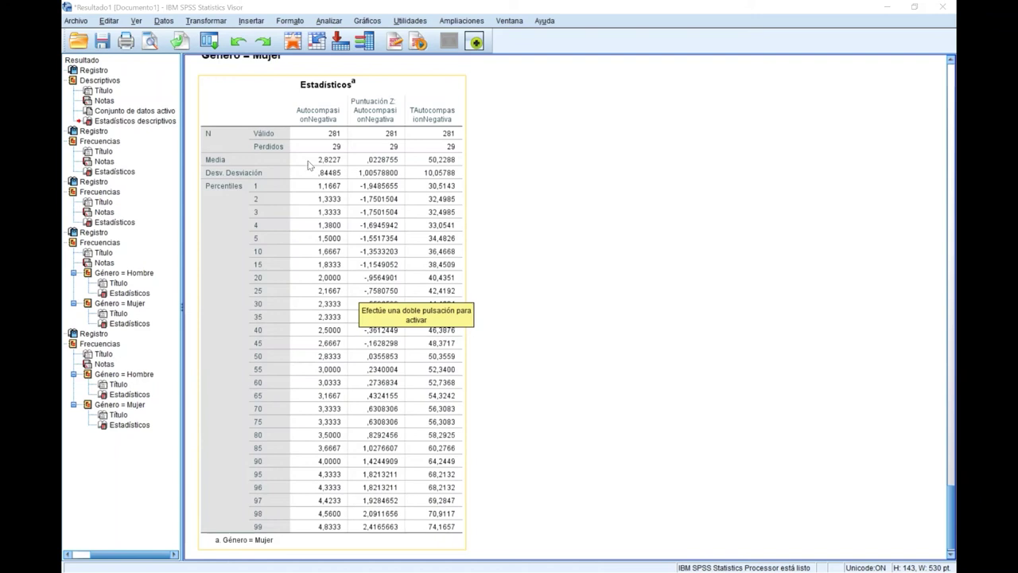
double_click(275, 180)
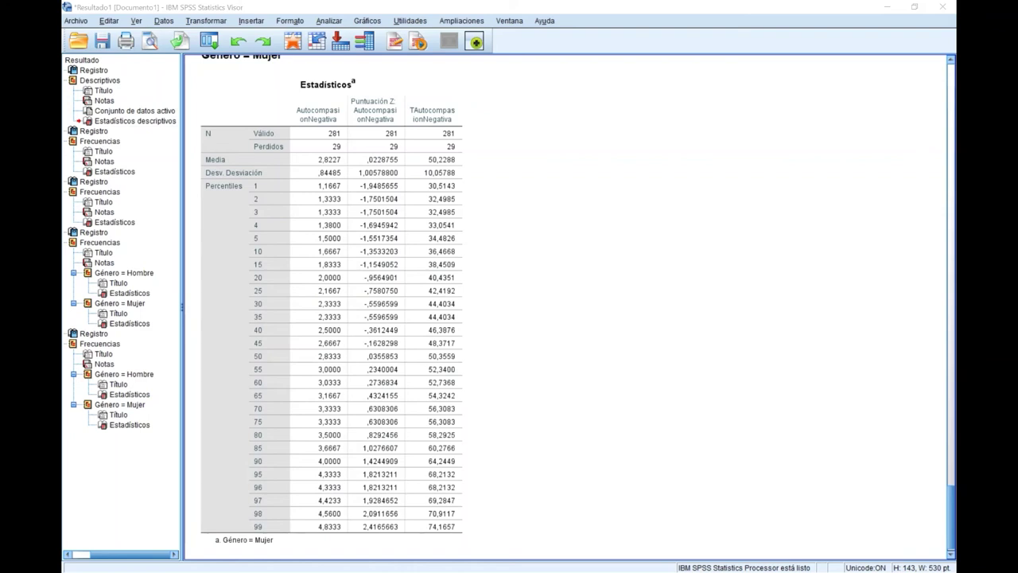
scroll(295, 329, down, 1)
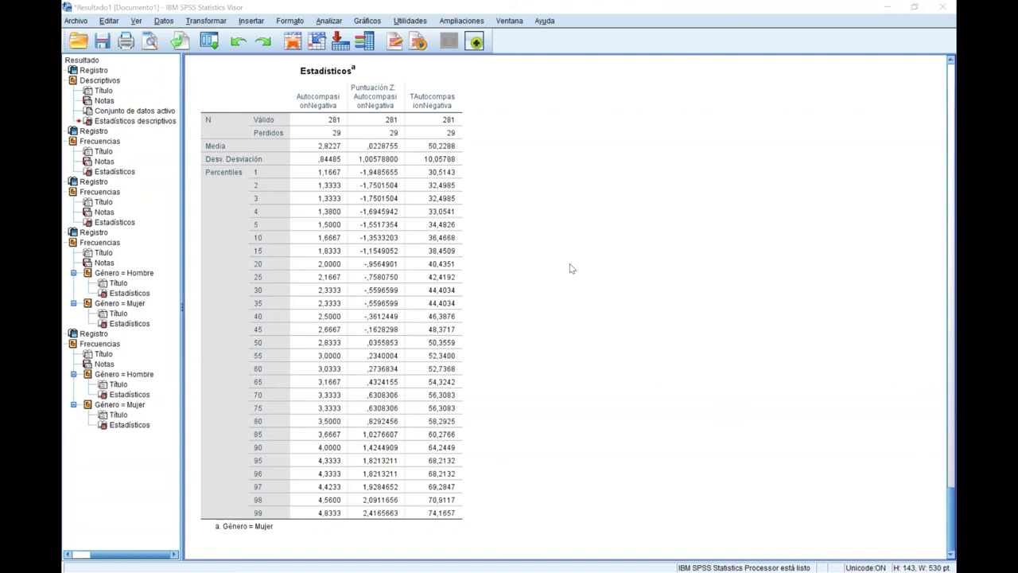
scroll(569, 268, up, 1)
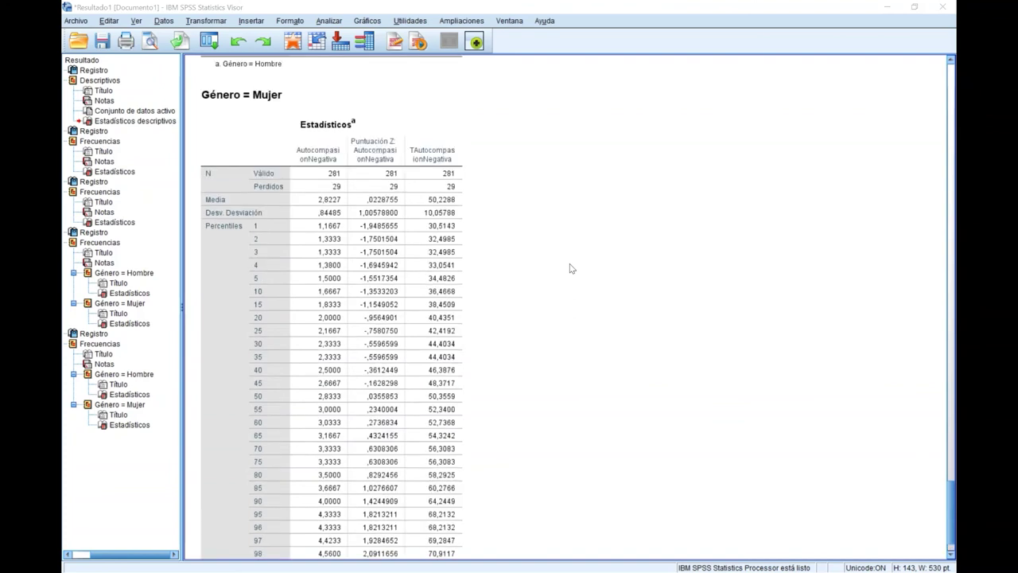
Step: Recheck the gender-specific norm tables from the Hombre table for AutocompasionPositiva through the Mujer table for AutocompasionNegativa
scroll(569, 268, up, 14)
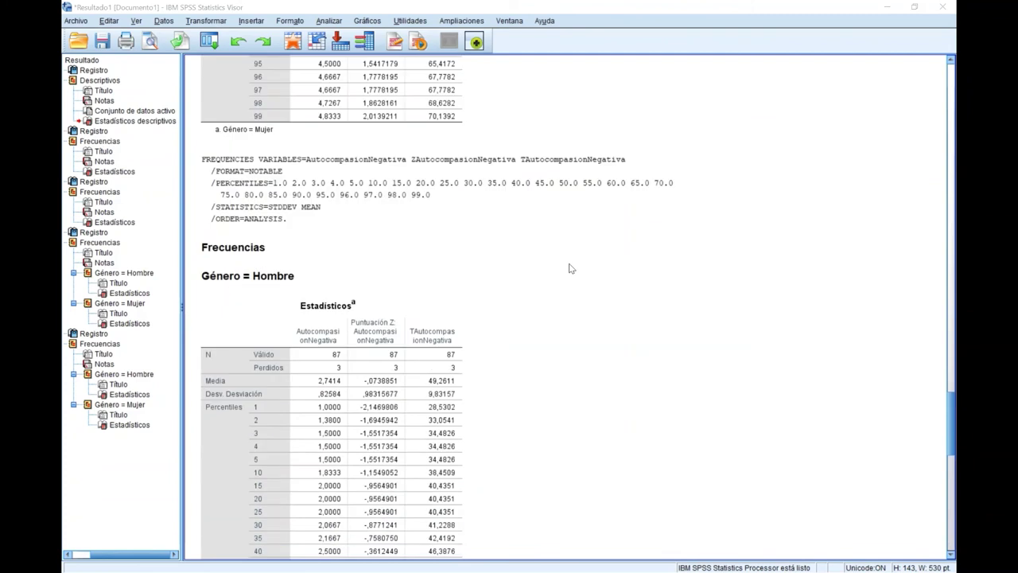
scroll(570, 268, down, 20)
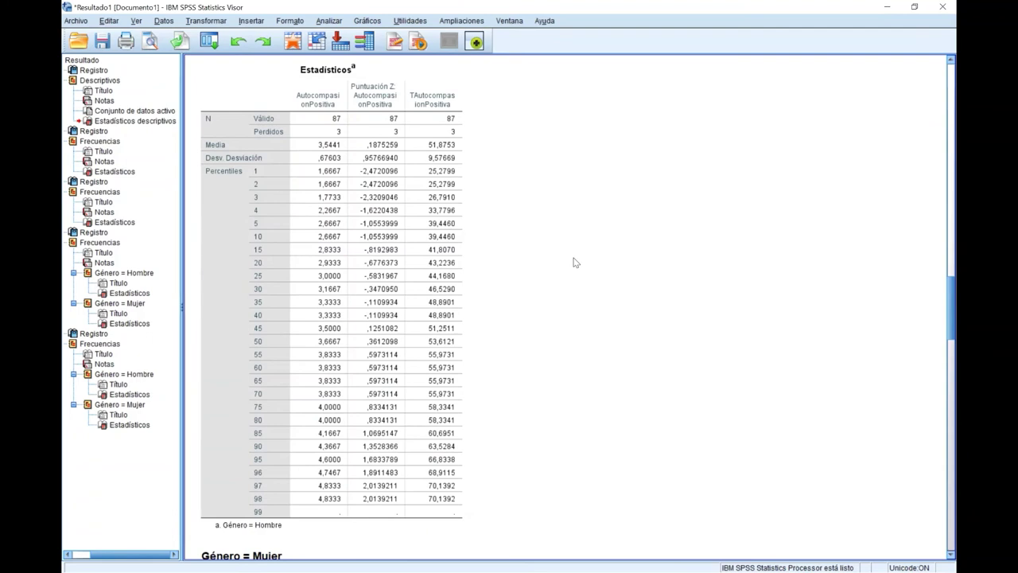
click(464, 387)
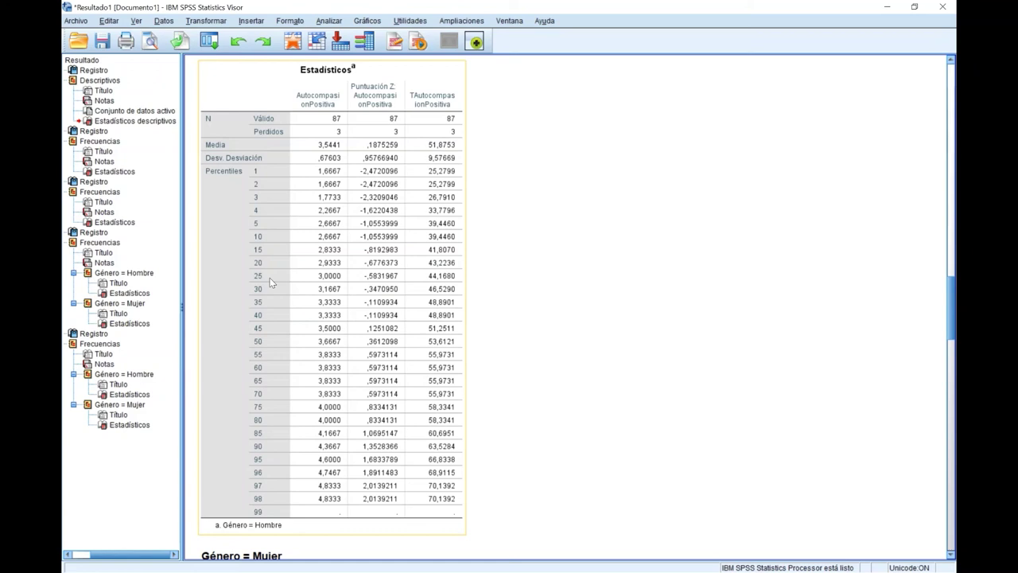
click(474, 344)
scroll(474, 344, down, 8)
scroll(474, 344, down, 20)
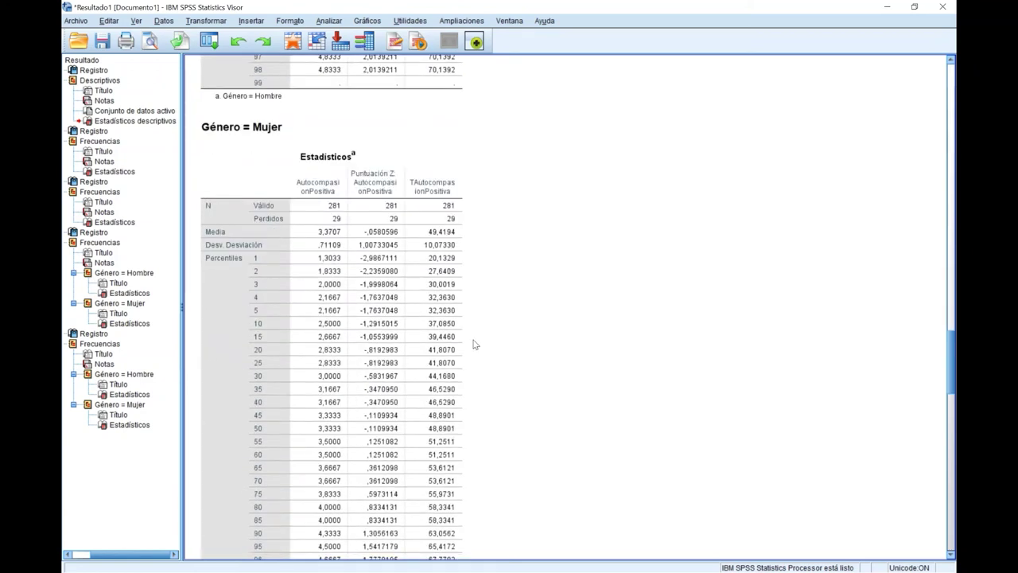
scroll(472, 345, down, 10)
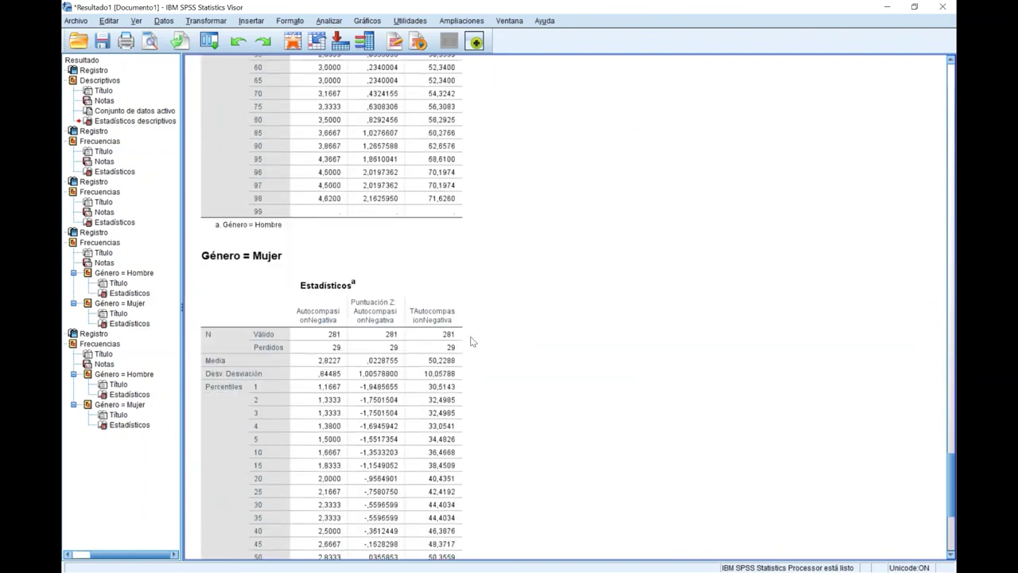
scroll(471, 341, up, 2)
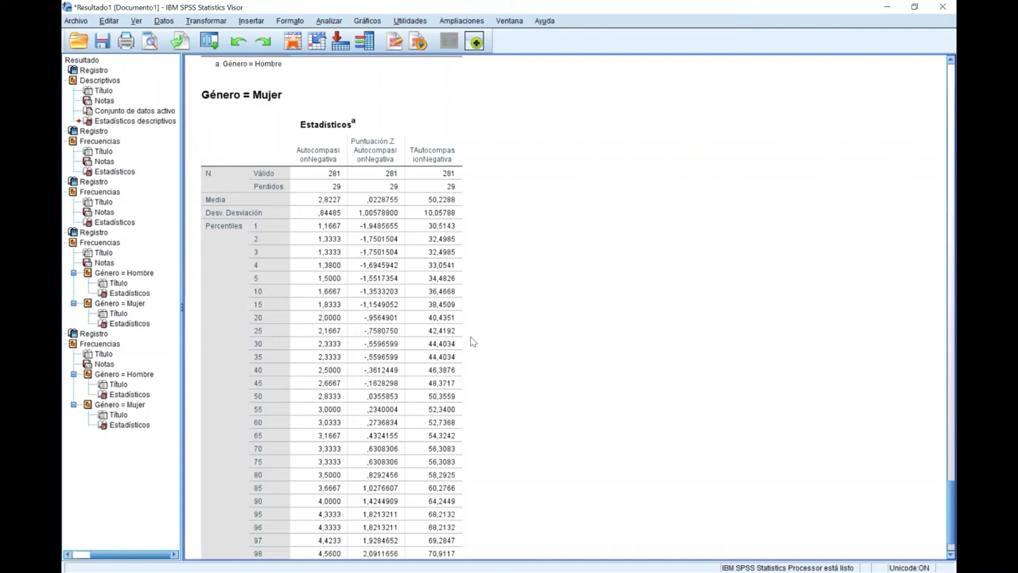
click(471, 341)
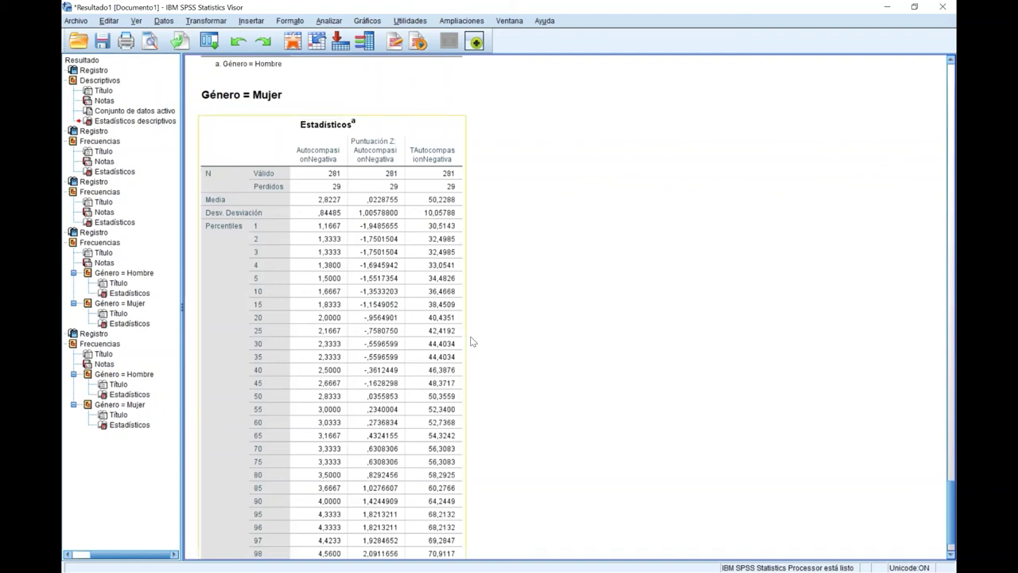